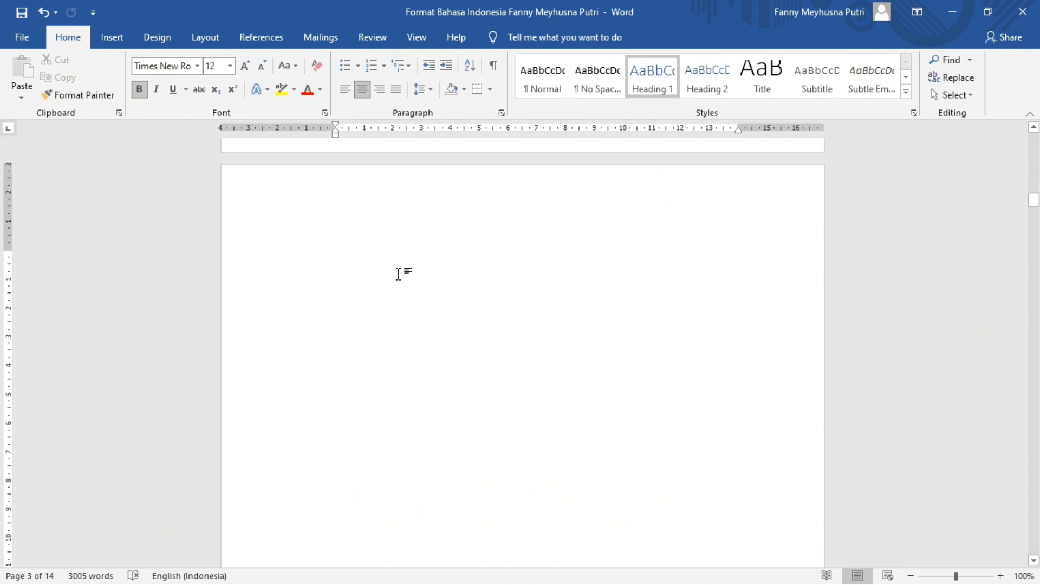
Step: Add the "KATA PENGANTAR" heading to the table of contents as a Level 1 entry
{"action": "scroll", "coordinate": [398, 274], "scroll_direction": "up", "scroll_amount": 3}
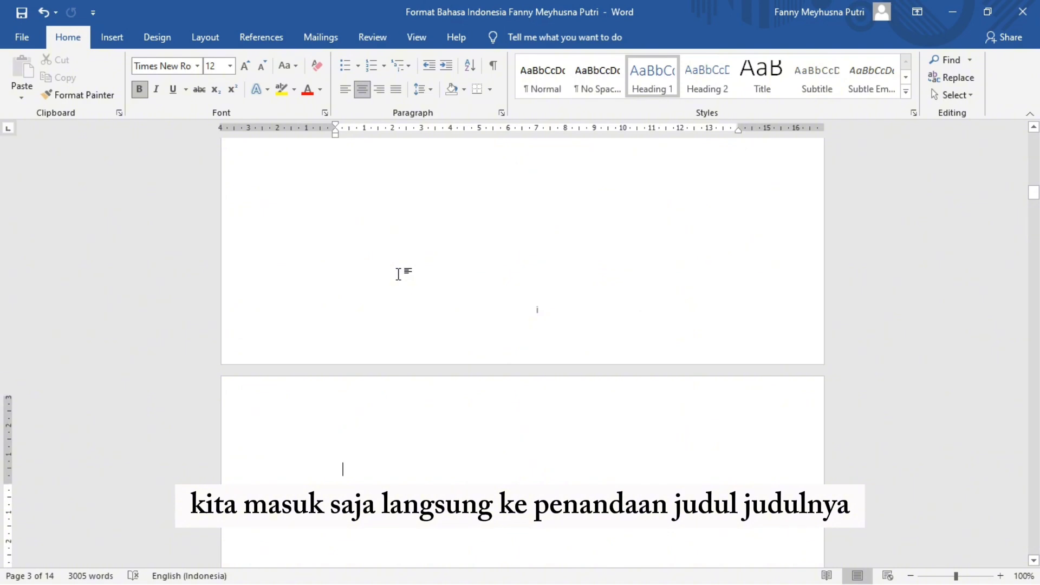
{"action": "scroll", "coordinate": [398, 274], "scroll_direction": "up", "scroll_amount": 8}
{"action": "scroll", "coordinate": [400, 274], "scroll_direction": "down", "scroll_amount": 1}
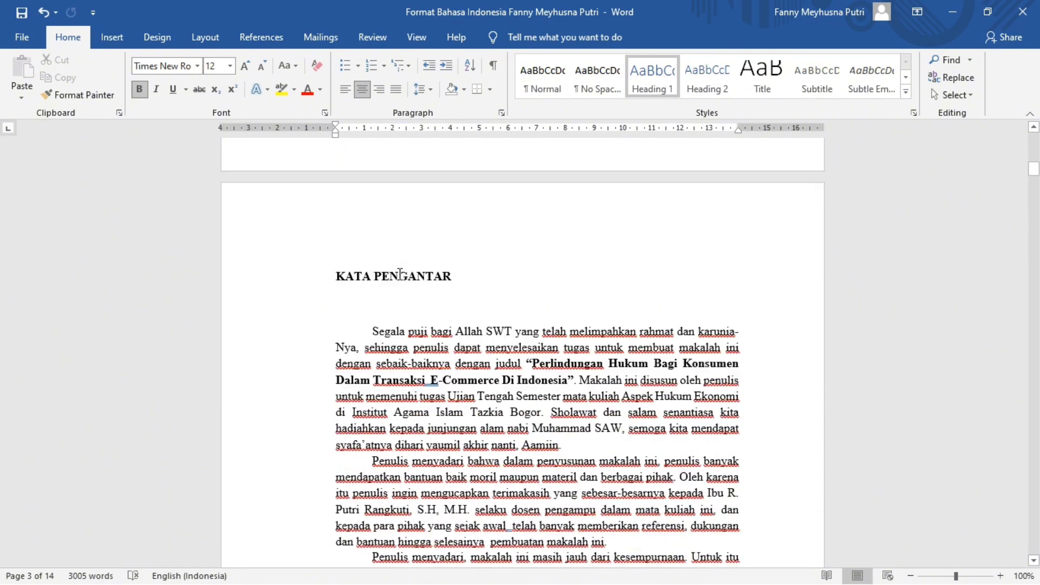
{"action": "left_click_drag", "start_coordinate": [336, 269], "coordinate": [453, 274]}
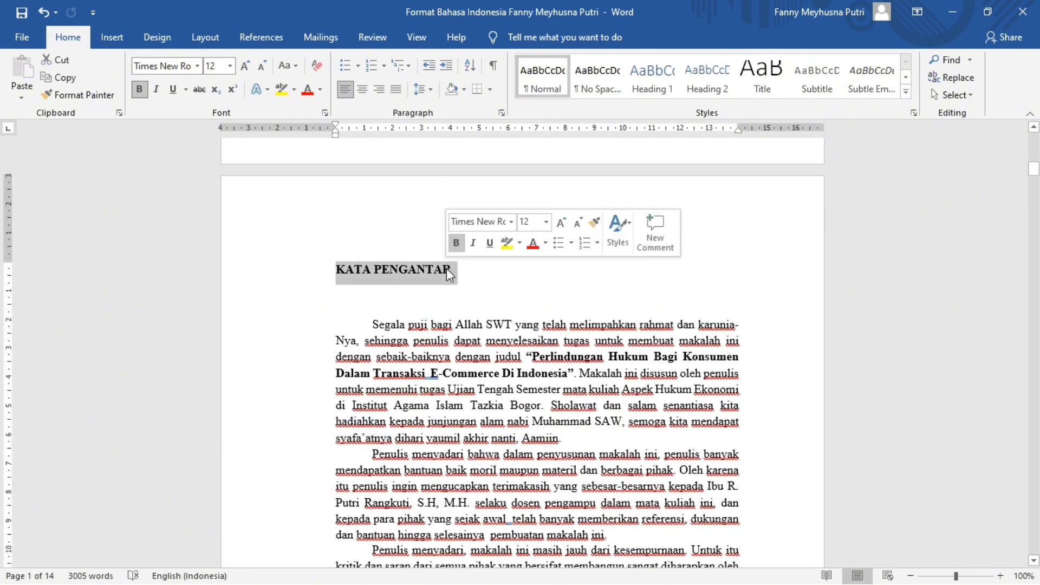
{"action": "left_click", "coordinate": [264, 36]}
{"action": "left_click", "coordinate": [106, 61]}
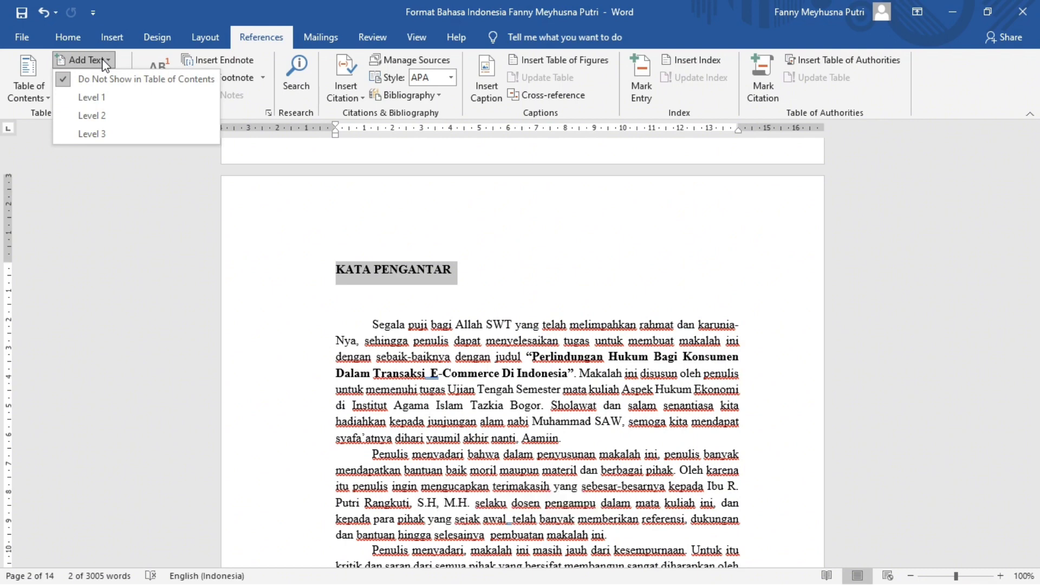
{"action": "left_click", "coordinate": [102, 98]}
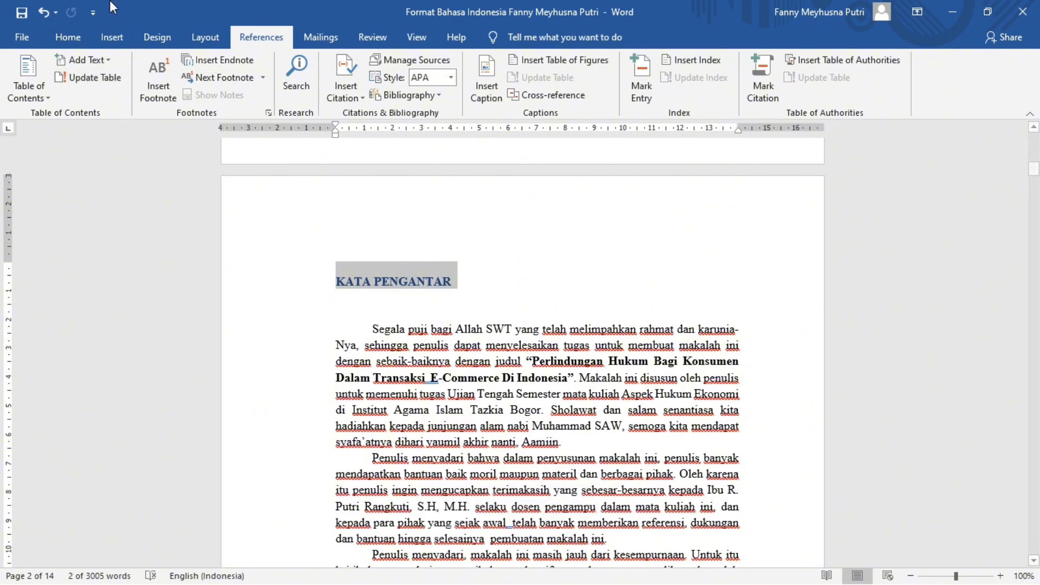
Step: Set the "KATA PENGANTAR" heading's font color to black and center it
{"action": "left_click", "coordinate": [85, 33]}
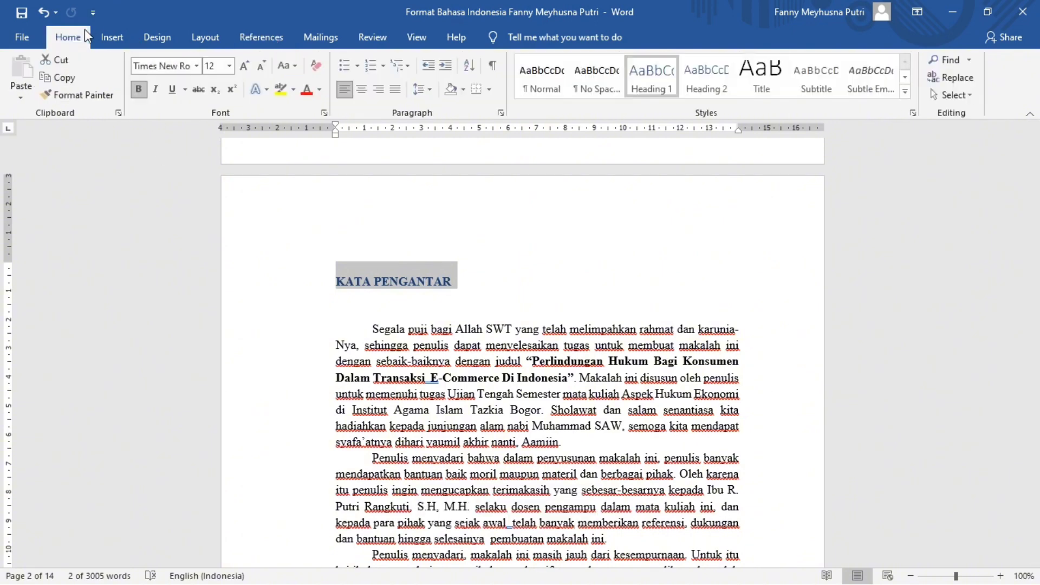
{"action": "left_click", "coordinate": [323, 95]}
{"action": "left_click", "coordinate": [333, 113]}
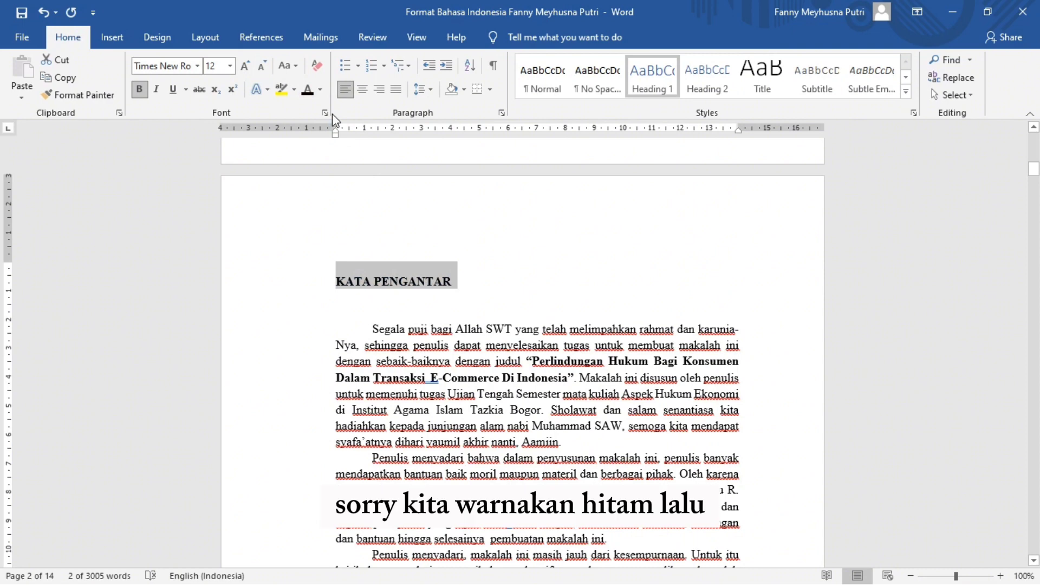
{"action": "key", "text": "ctrl+e"}
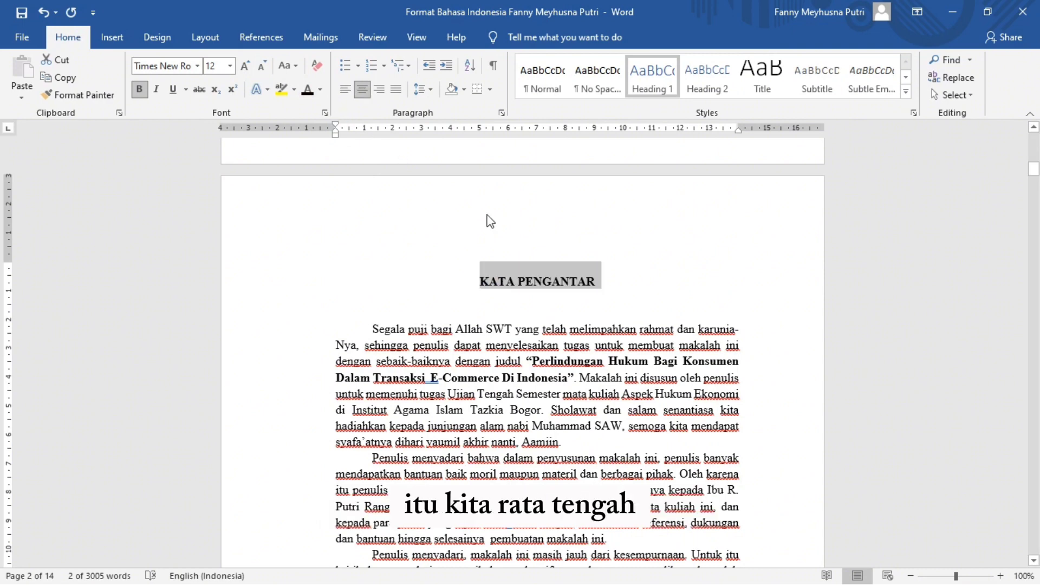
{"action": "left_click", "coordinate": [512, 281]}
Step: Mark the "BAB I PENDAHULUAN" heading as Level 1 for the table of contents and center it
{"action": "scroll", "coordinate": [511, 280], "scroll_direction": "down", "scroll_amount": 10}
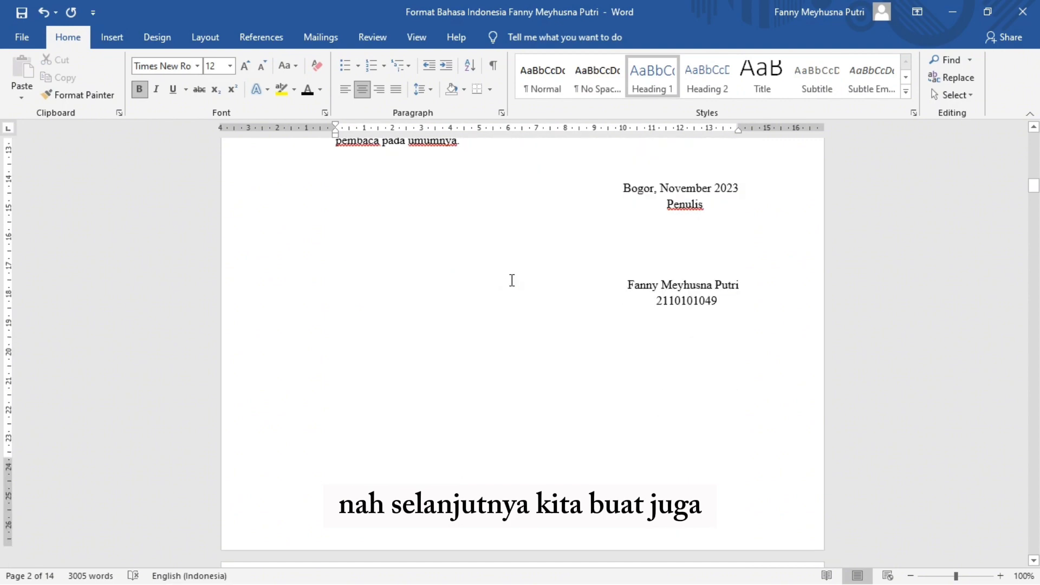
{"action": "scroll", "coordinate": [511, 280], "scroll_direction": "down", "scroll_amount": 12}
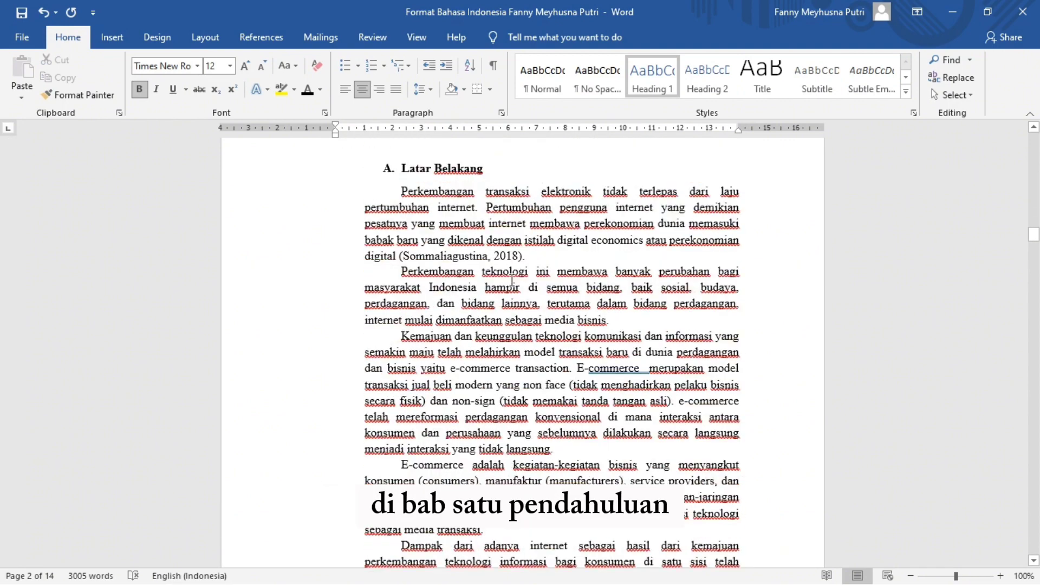
{"action": "scroll", "coordinate": [512, 281], "scroll_direction": "up", "scroll_amount": 2}
{"action": "left_click_drag", "start_coordinate": [367, 247], "coordinate": [502, 249]}
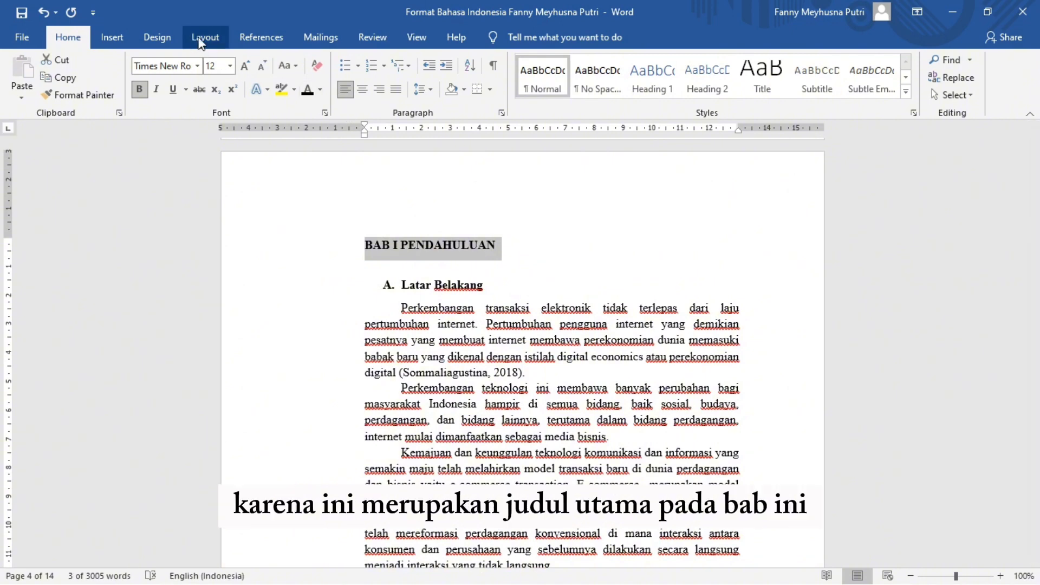
{"action": "left_click", "coordinate": [259, 40]}
{"action": "left_click", "coordinate": [108, 58]}
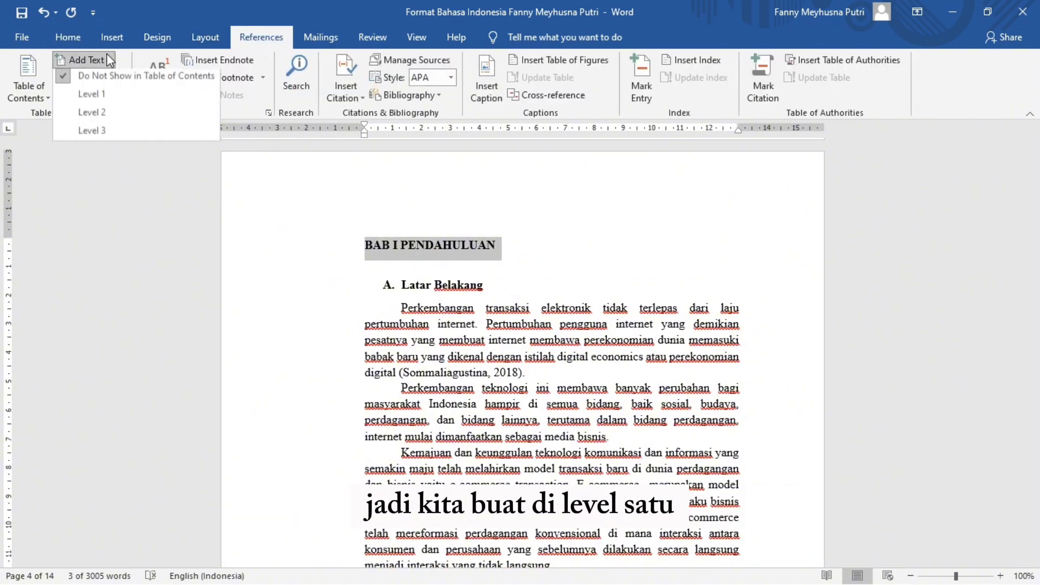
{"action": "left_click", "coordinate": [91, 98]}
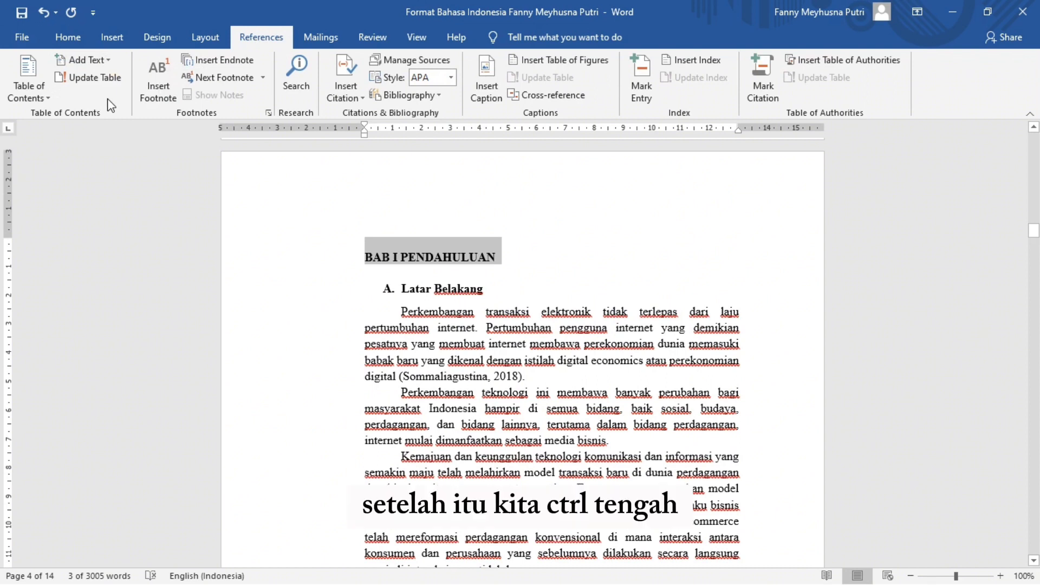
{"action": "key", "text": "ctrl+e"}
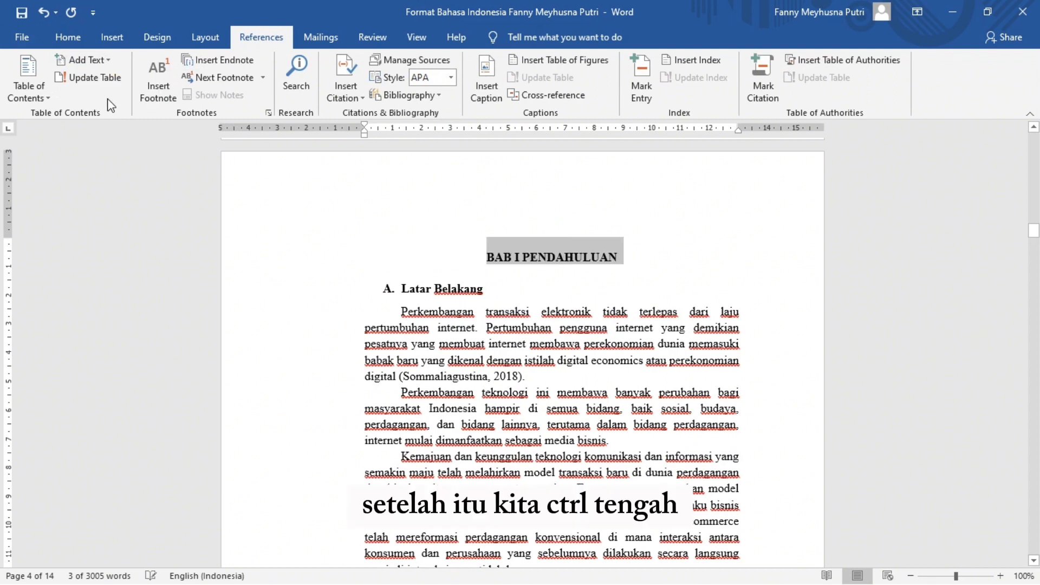
Step: Mark the "Latar Belakang" subheading under BAB I as a Level 2 table of contents entry
{"action": "left_click", "coordinate": [403, 289]}
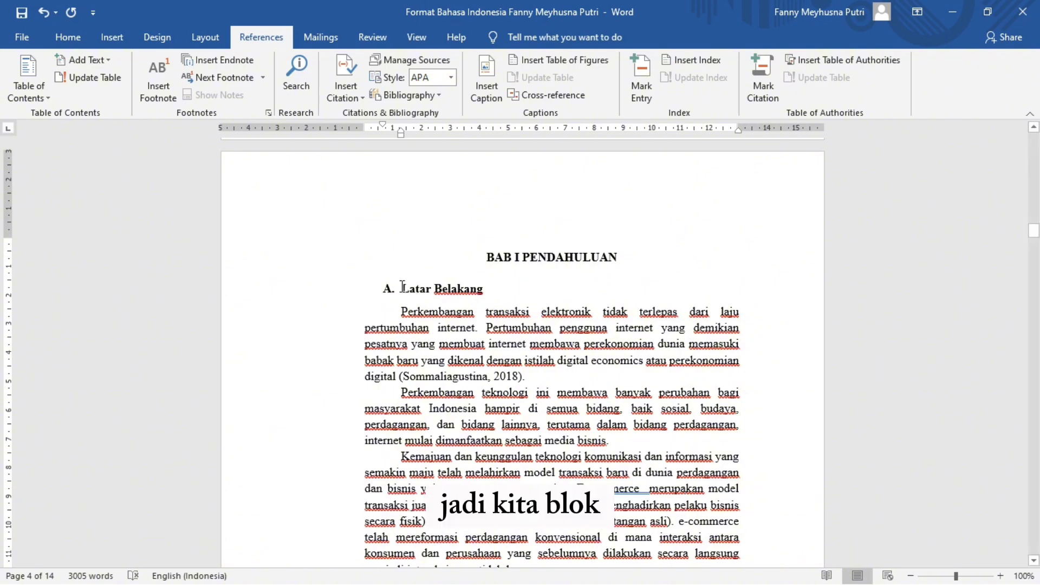
{"action": "left_click_drag", "start_coordinate": [402, 288], "coordinate": [485, 289]}
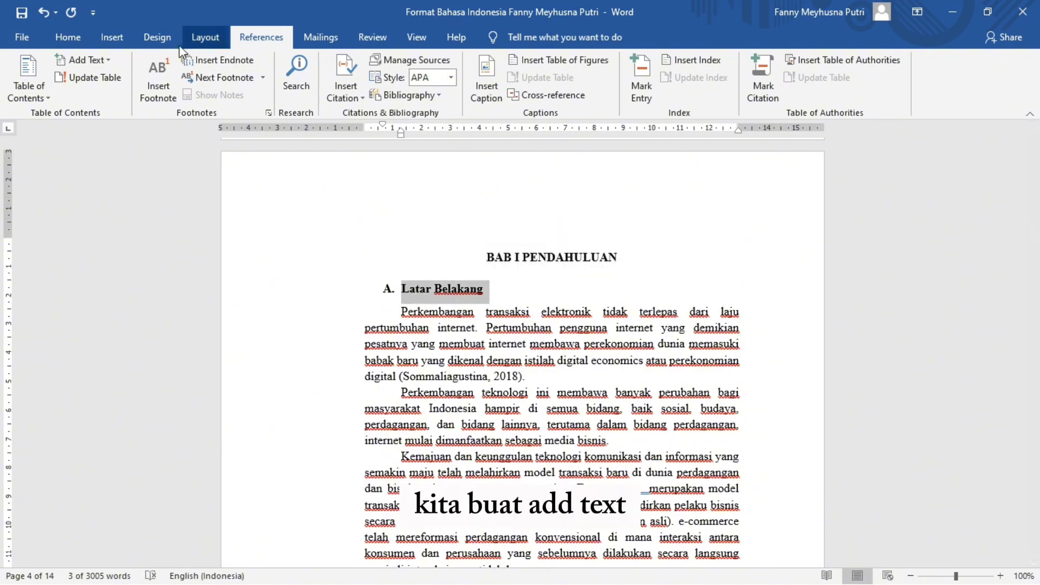
{"action": "left_click", "coordinate": [108, 60]}
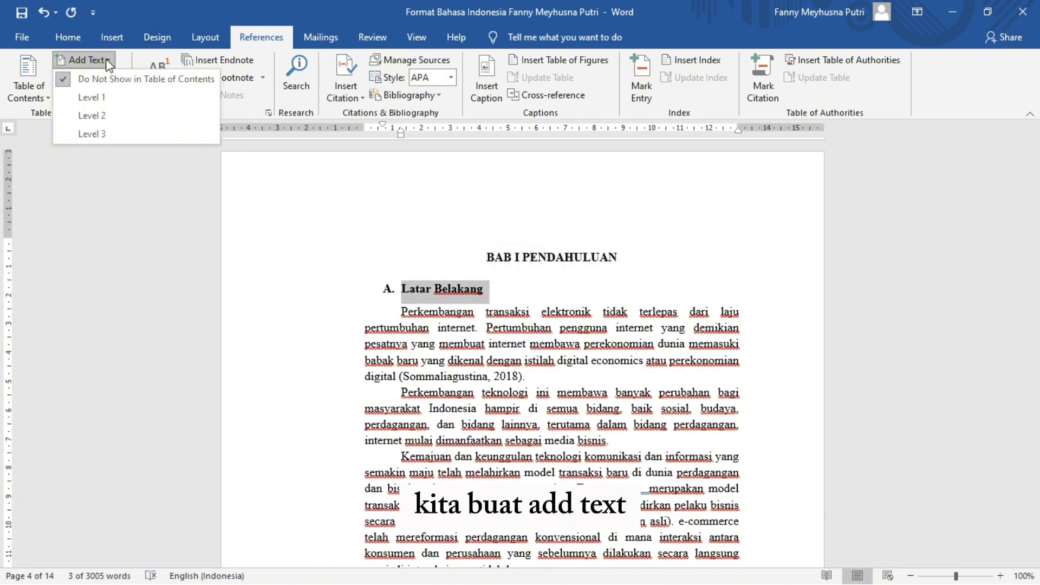
{"action": "left_click", "coordinate": [105, 115]}
Step: Mark the "Rumusan Masalah" subheading in BAB I as a Level 2 table of contents entry
{"action": "scroll", "coordinate": [491, 325], "scroll_direction": "down", "scroll_amount": 3}
{"action": "scroll", "coordinate": [491, 325], "scroll_direction": "down", "scroll_amount": 15}
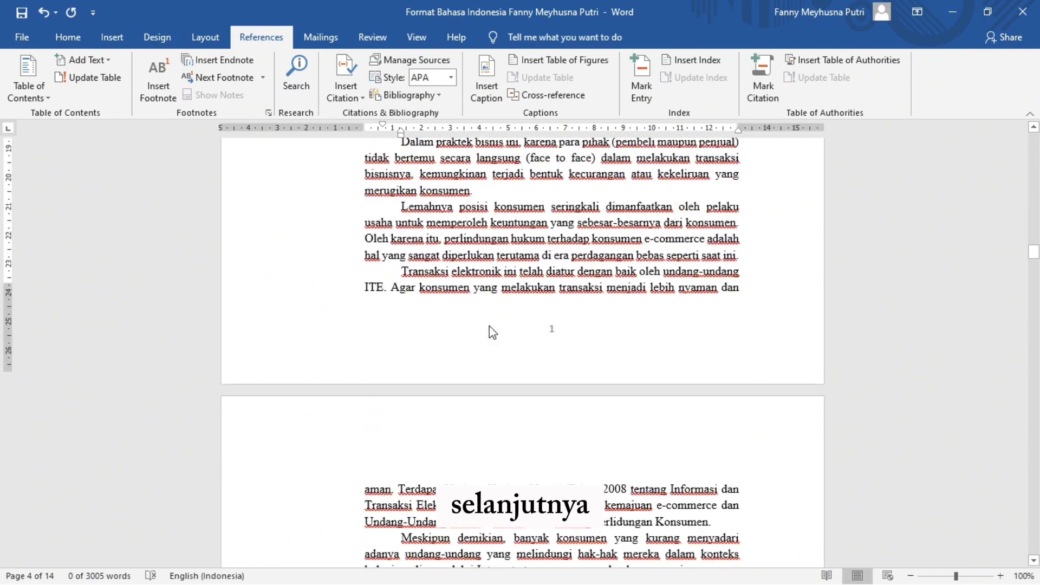
{"action": "scroll", "coordinate": [491, 325], "scroll_direction": "up", "scroll_amount": 4}
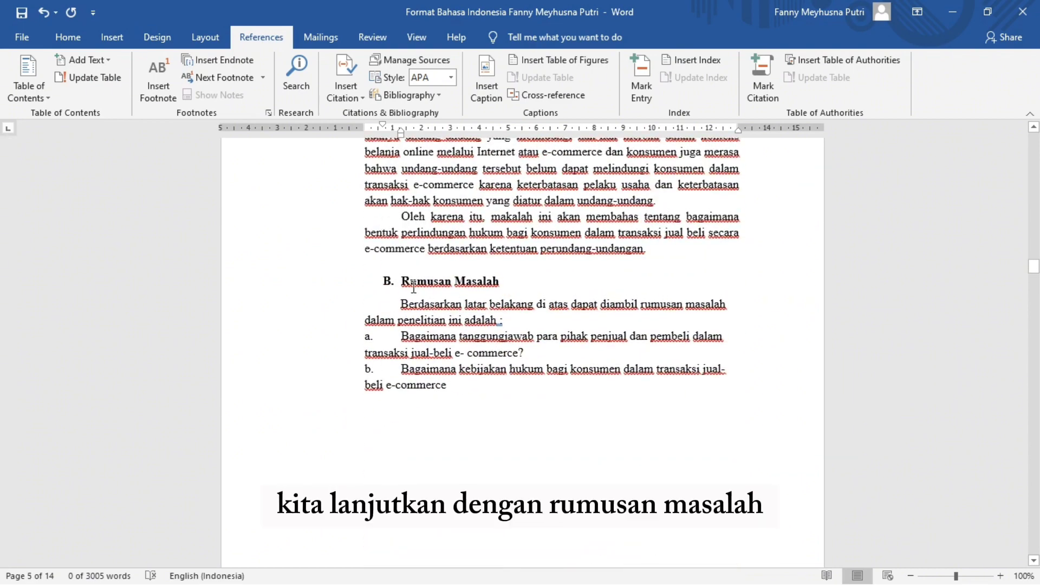
{"action": "left_click_drag", "start_coordinate": [402, 281], "coordinate": [501, 282]}
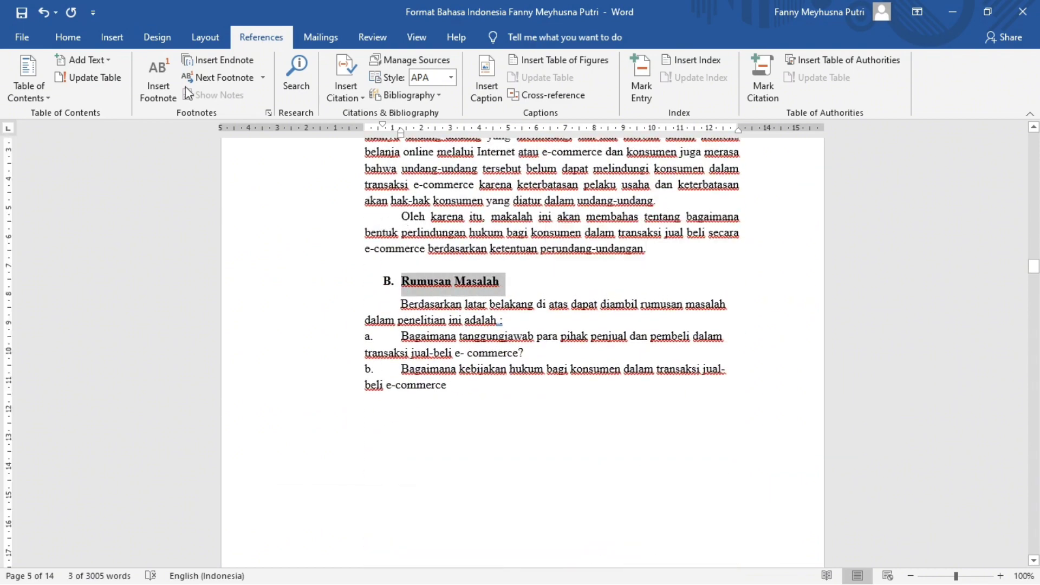
{"action": "left_click", "coordinate": [108, 61]}
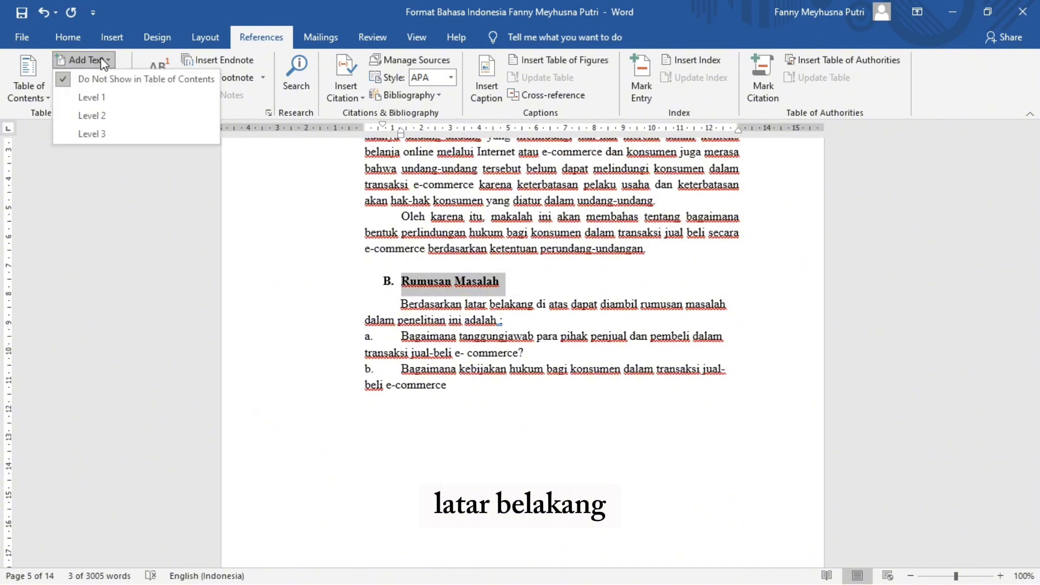
{"action": "left_click", "coordinate": [103, 115]}
Step: Mark the "BAB II PEMBAHASAN" heading as Level 1 for the table of contents and center it
{"action": "scroll", "coordinate": [412, 286], "scroll_direction": "down", "scroll_amount": 10}
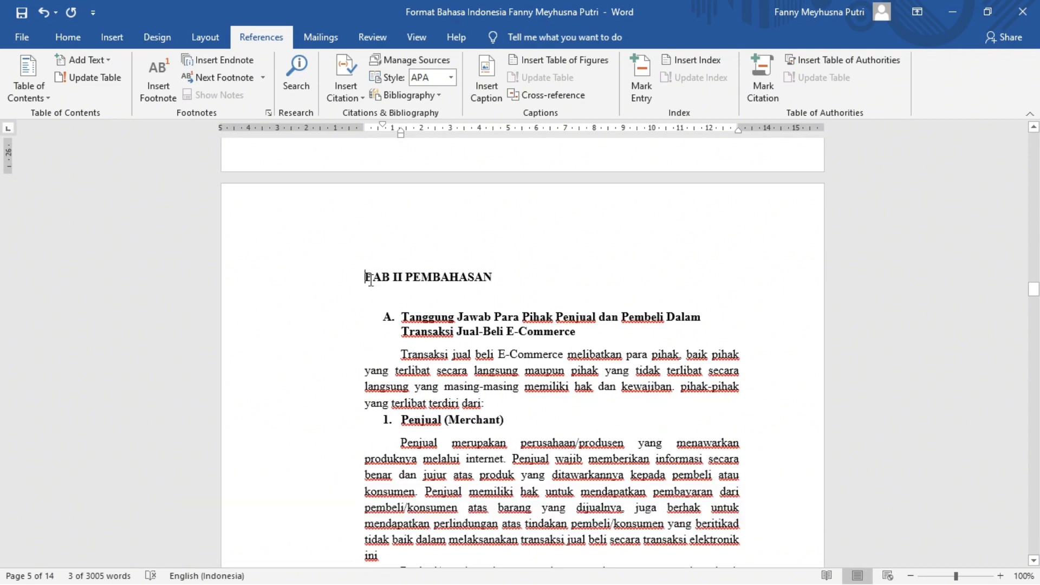
{"action": "left_click_drag", "start_coordinate": [365, 278], "coordinate": [498, 279]}
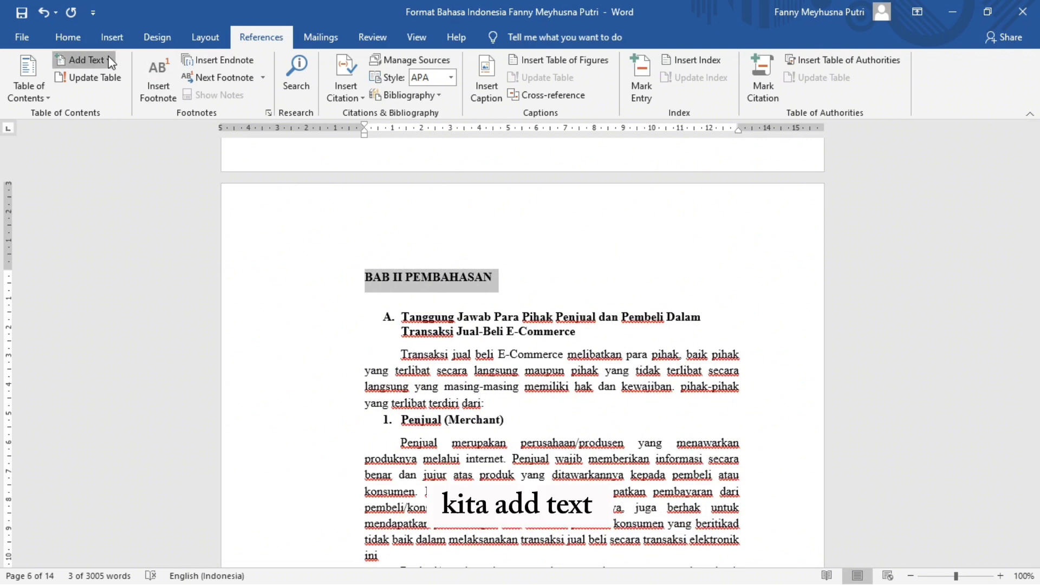
{"action": "left_click", "coordinate": [84, 59]}
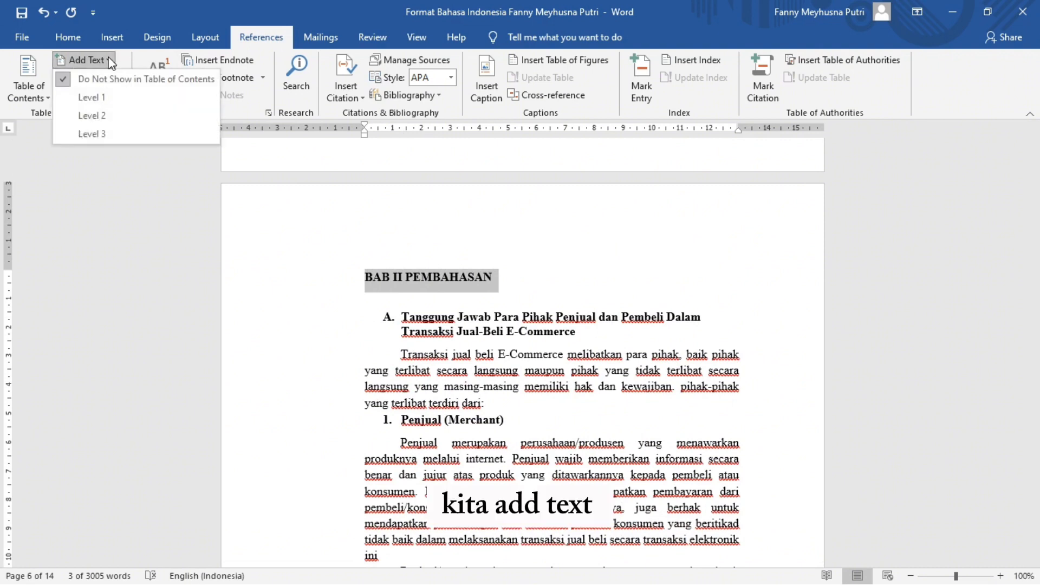
{"action": "left_click", "coordinate": [109, 101]}
{"action": "key", "text": "ctrl+e"}
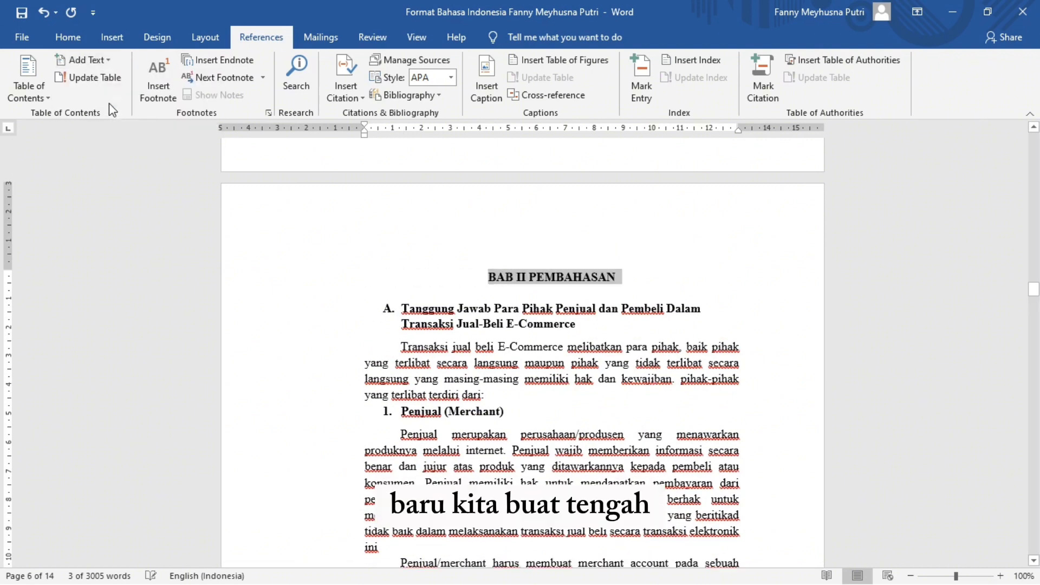
Step: Mark the two-line subheading "Tanggung Jawab Para Pihak Penjual dan Pembeli Dalam Transaksi Jual-Beli E-Commerce" as a Level 2 table of contents entry
{"action": "left_click", "coordinate": [492, 327]}
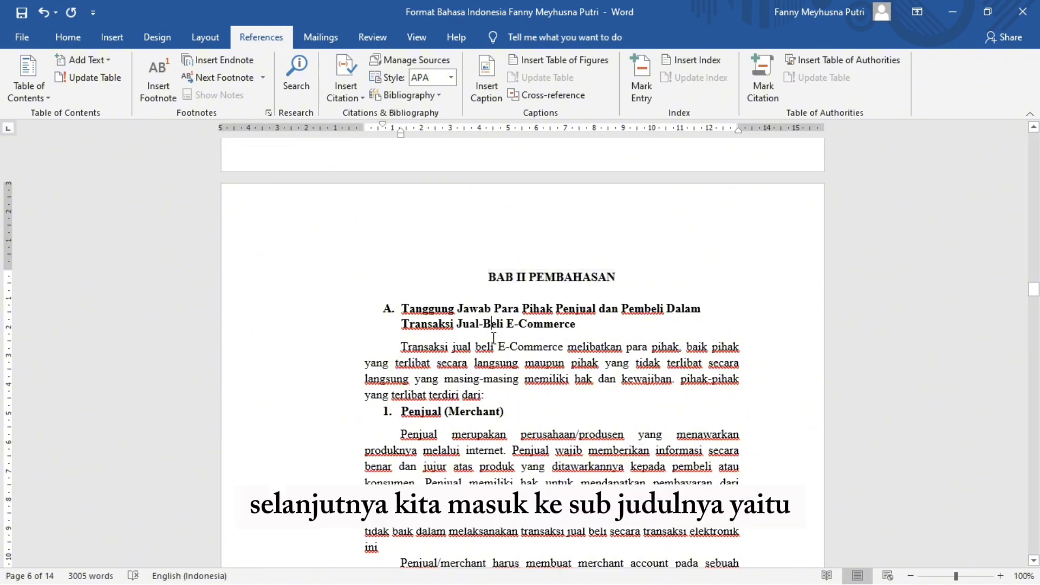
{"action": "left_click_drag", "start_coordinate": [442, 312], "coordinate": [567, 325]}
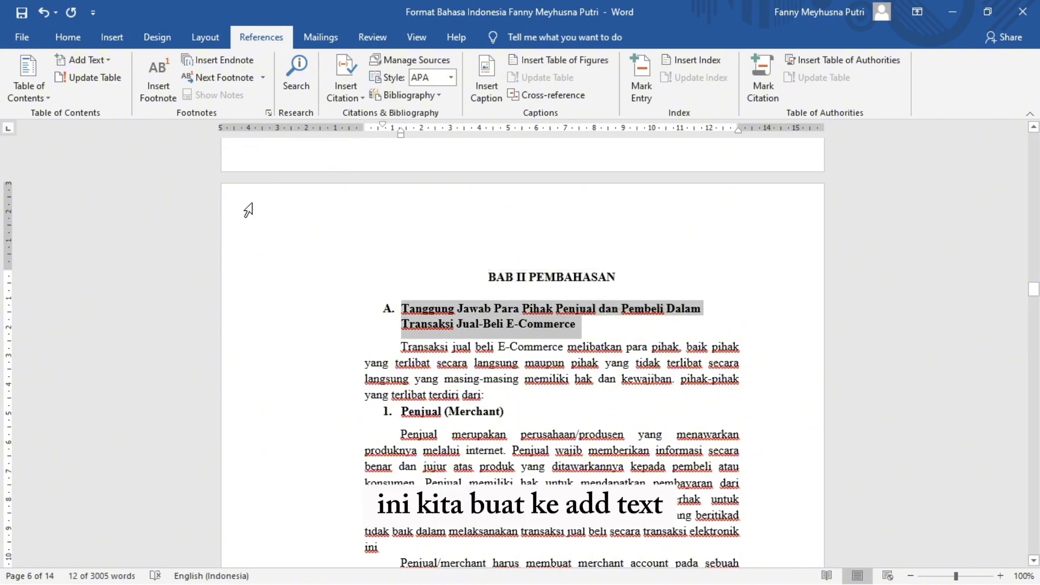
{"action": "left_click", "coordinate": [94, 54]}
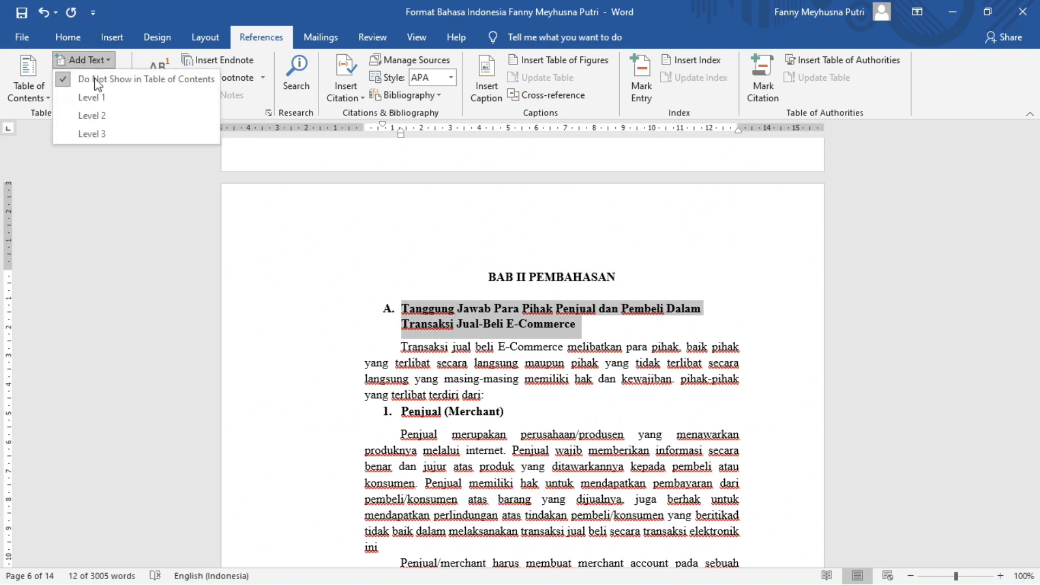
{"action": "left_click", "coordinate": [94, 118]}
Step: Mark the "Penjual (Merchant)" sub-subheading in BAB II as a Level 3 table of contents entry
{"action": "scroll", "coordinate": [361, 315], "scroll_direction": "down", "scroll_amount": 2}
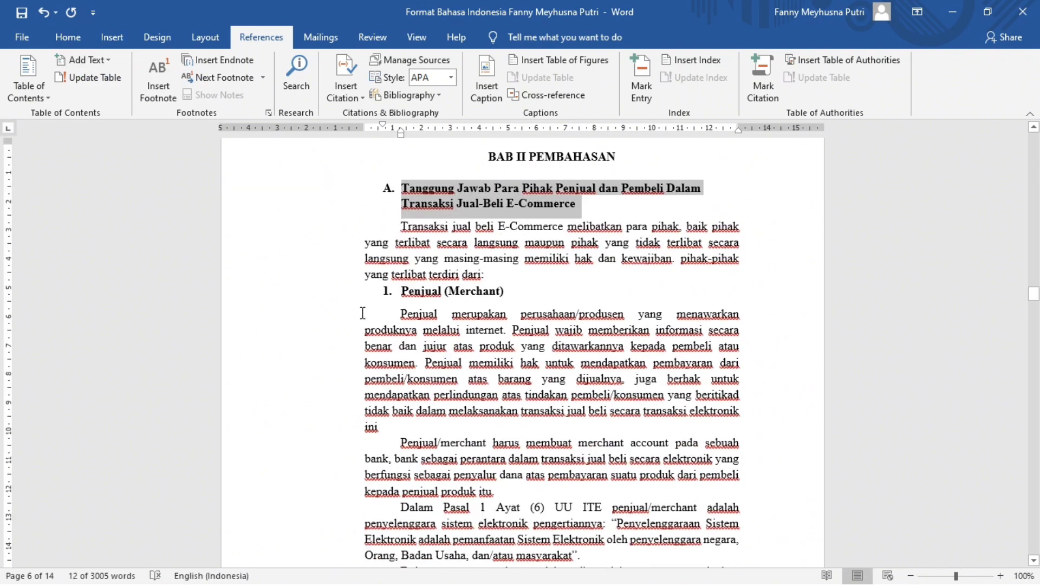
{"action": "left_click", "coordinate": [416, 285]}
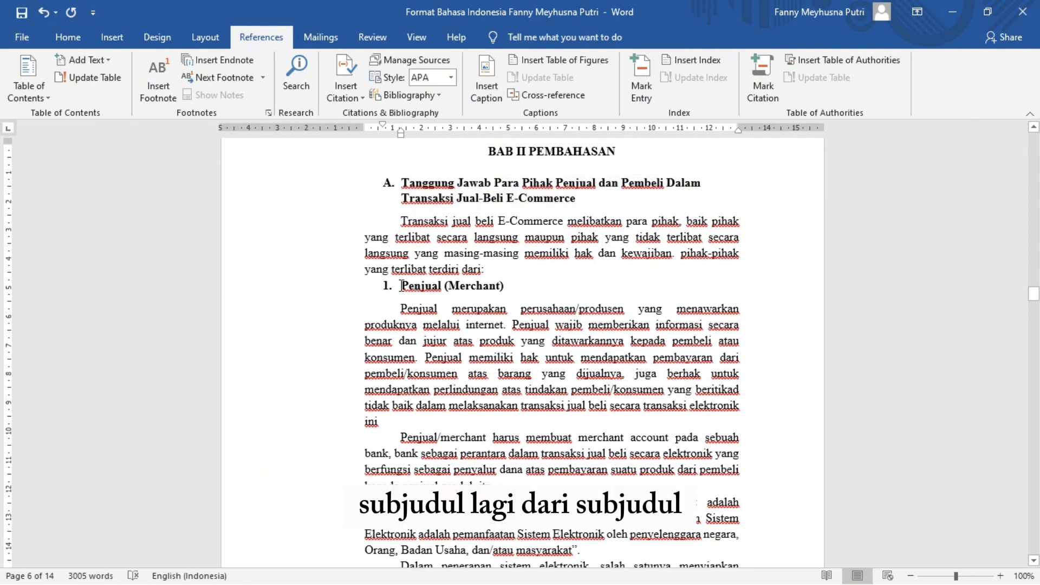
{"action": "left_click_drag", "start_coordinate": [402, 285], "coordinate": [506, 288]}
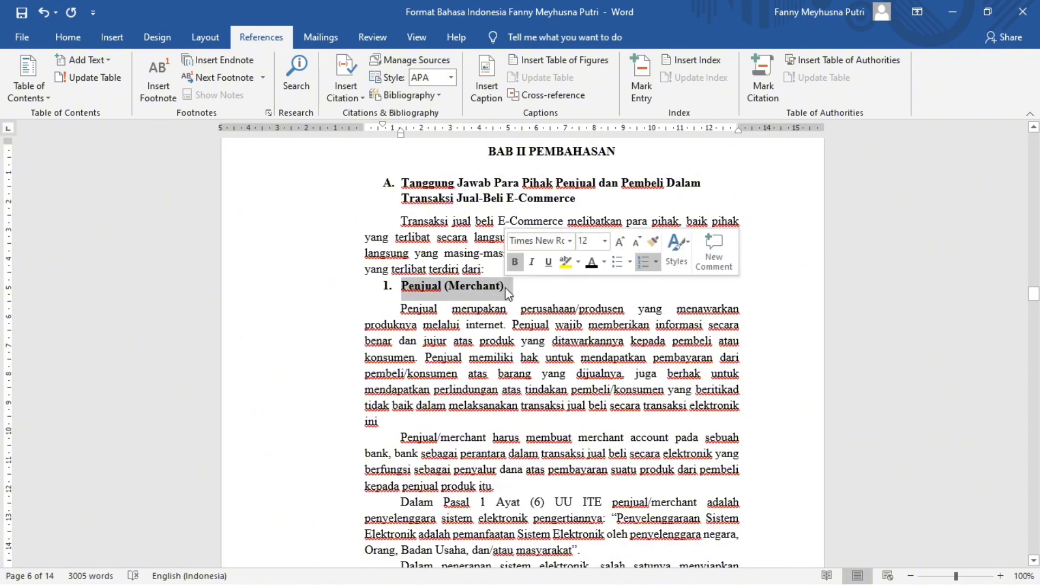
{"action": "left_click", "coordinate": [108, 61]}
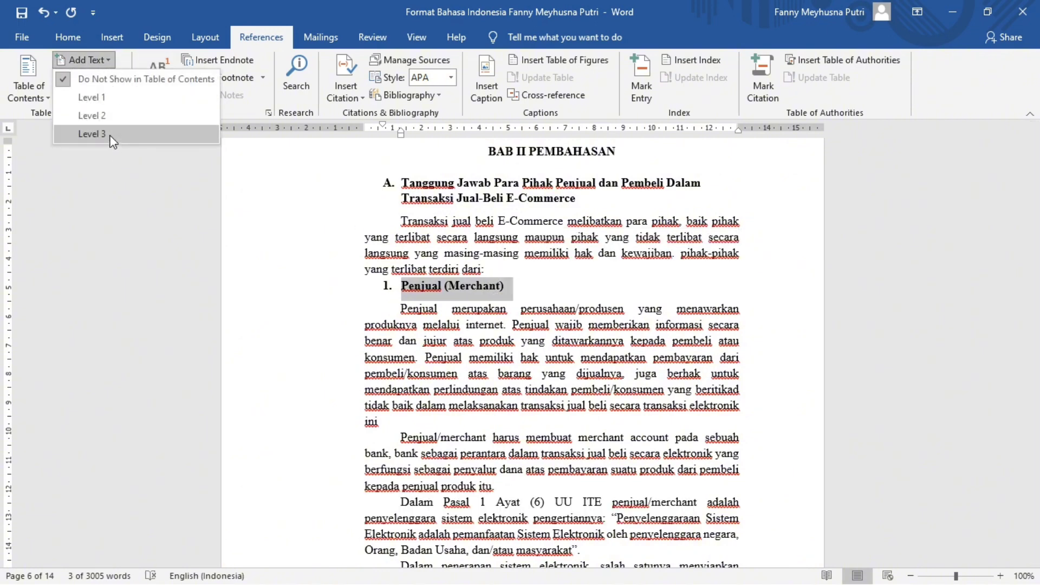
{"action": "left_click", "coordinate": [112, 139]}
Step: Mark the "Pembeli (Card Holder)" sub-subheading in BAB II as a Level 3 table of contents entry
{"action": "scroll", "coordinate": [483, 337], "scroll_direction": "down", "scroll_amount": 20}
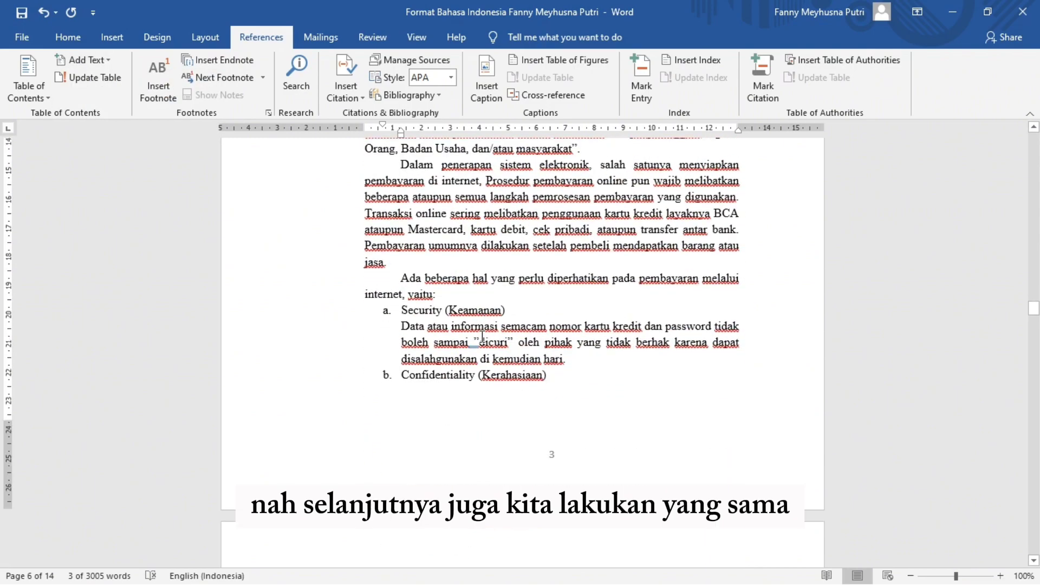
{"action": "scroll", "coordinate": [483, 336], "scroll_direction": "down", "scroll_amount": 15}
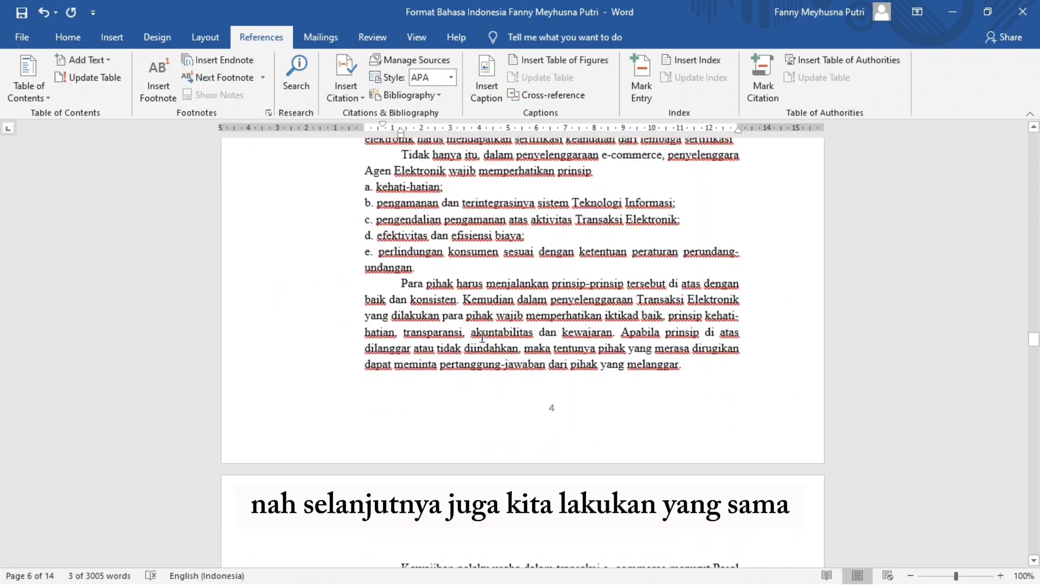
{"action": "scroll", "coordinate": [482, 337], "scroll_direction": "down", "scroll_amount": 4}
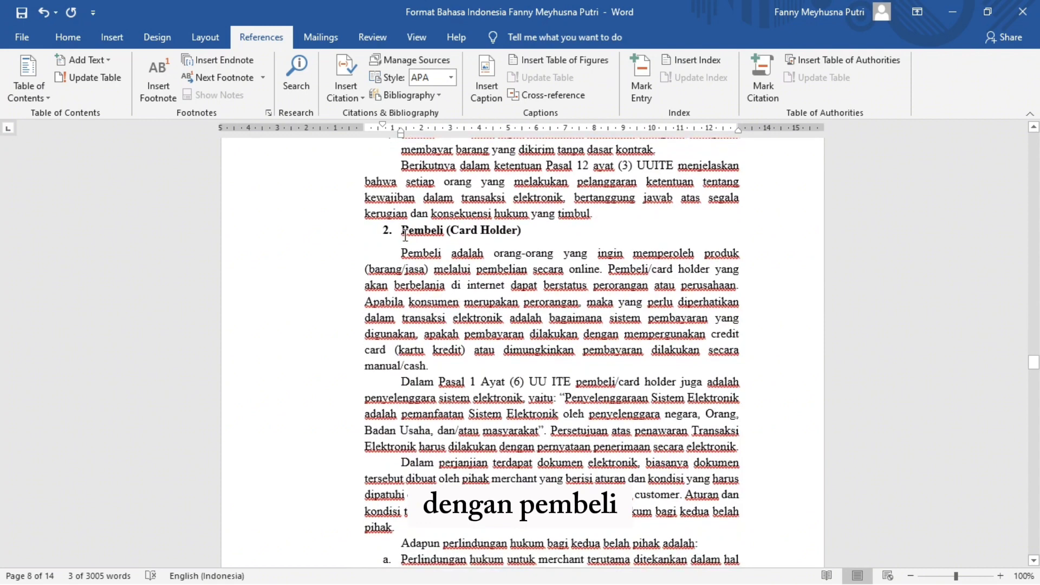
{"action": "left_click_drag", "start_coordinate": [402, 231], "coordinate": [527, 236]}
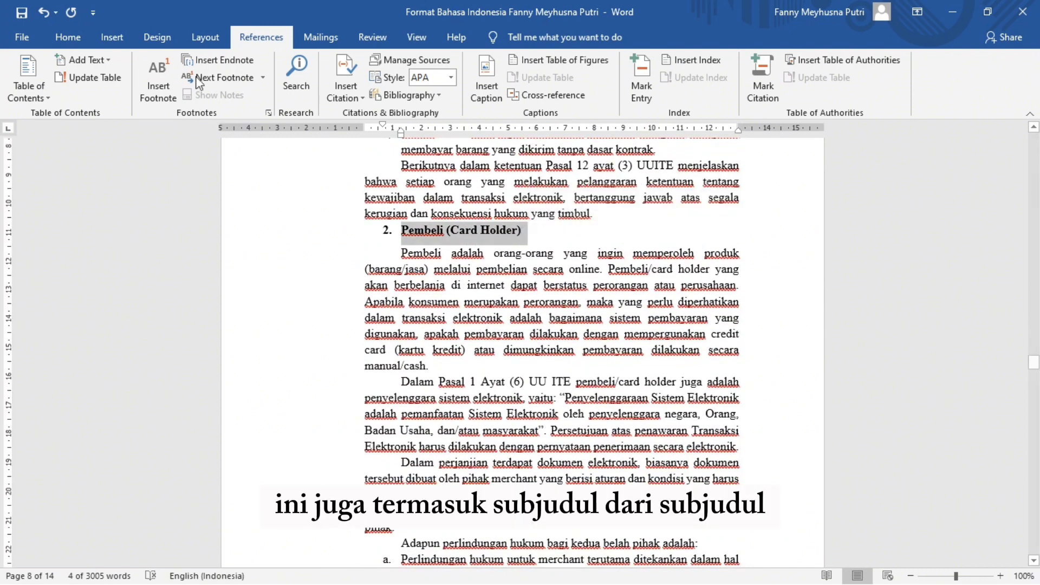
{"action": "left_click", "coordinate": [84, 59]}
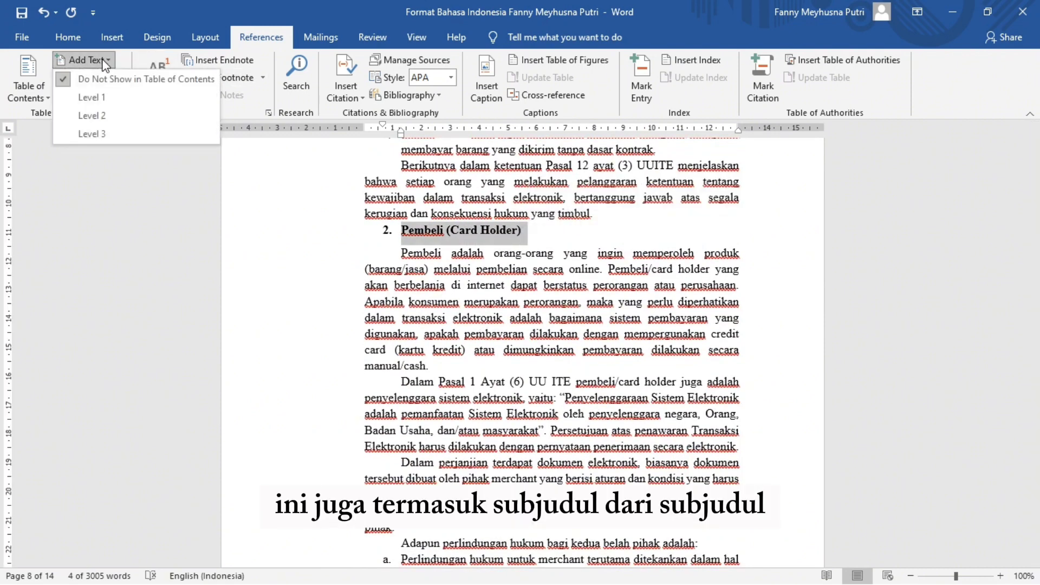
{"action": "left_click", "coordinate": [90, 133]}
Step: Mark the subheading "Kebijakan Hukum bagi Konsumen dalam Transaksi Jual Beli e-commerce" as a Level 2 table of contents entry
{"action": "scroll", "coordinate": [518, 334], "scroll_direction": "down", "scroll_amount": 1}
{"action": "scroll", "coordinate": [518, 334], "scroll_direction": "down", "scroll_amount": 15}
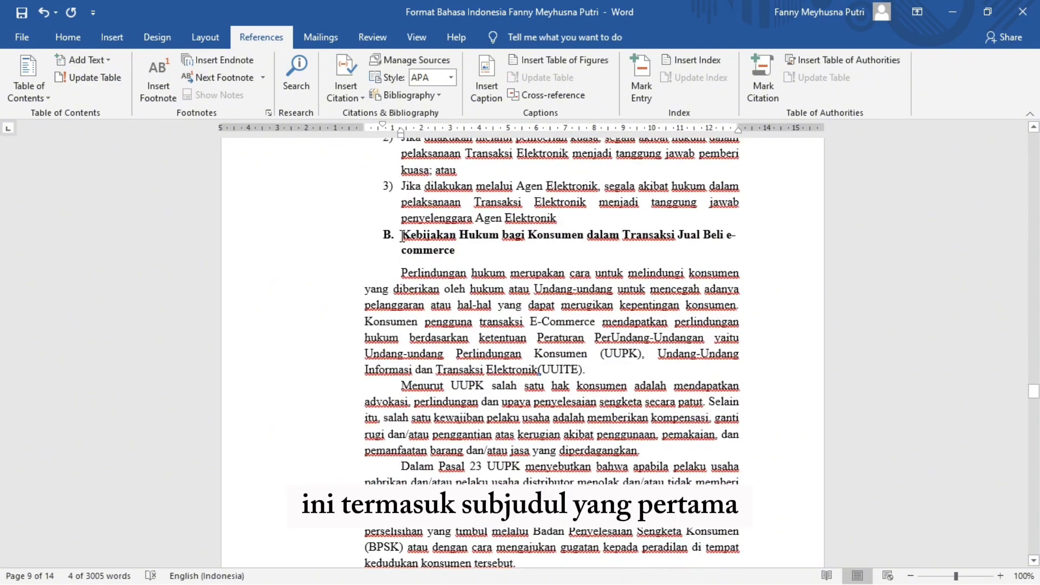
{"action": "left_click_drag", "start_coordinate": [432, 242], "coordinate": [460, 253]}
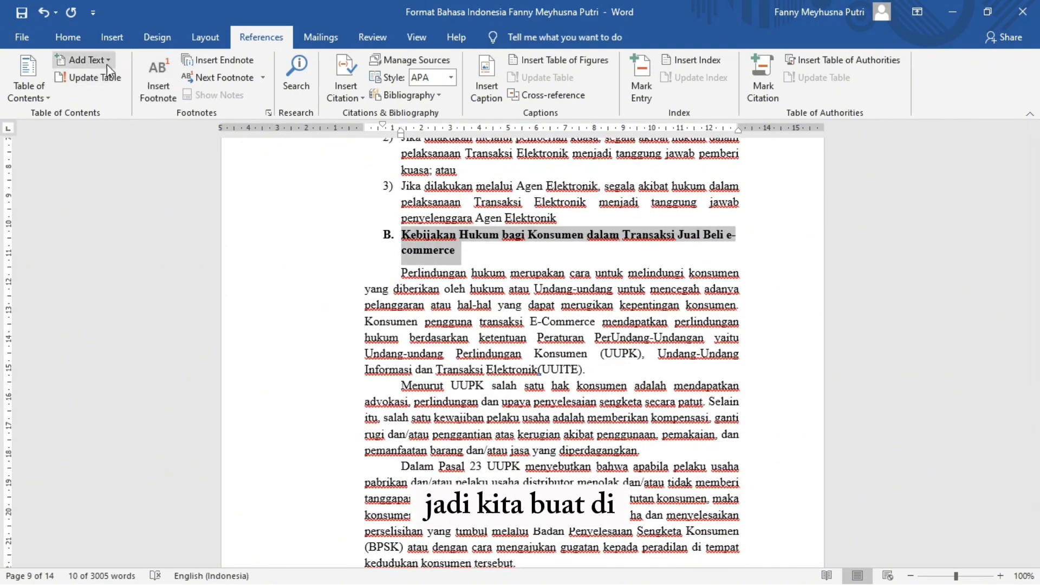
{"action": "left_click", "coordinate": [106, 63]}
{"action": "left_click", "coordinate": [103, 114]}
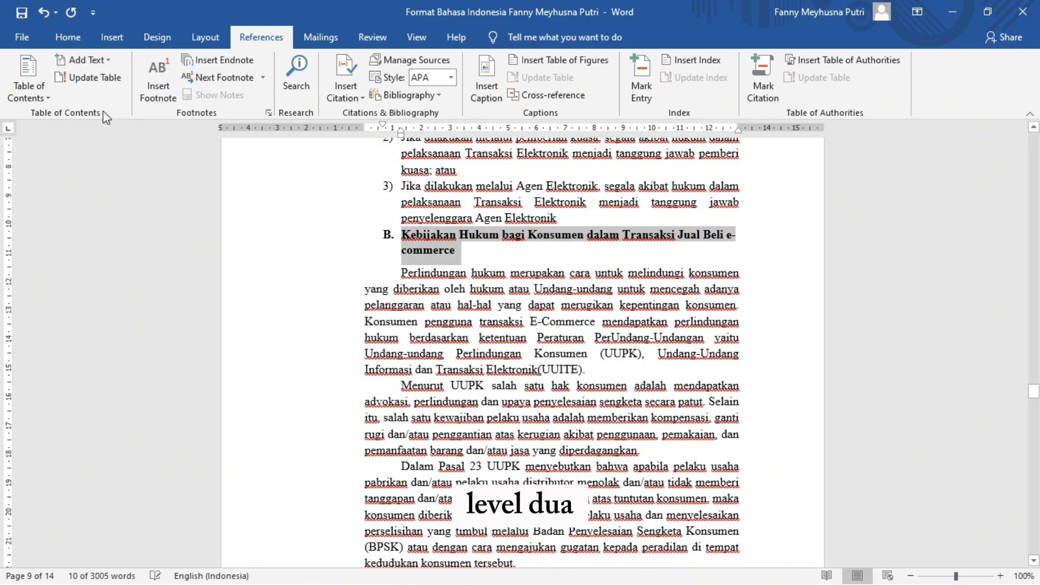
Step: Mark the "Perlindungan Hukum Ditinjau dari UUPK." sub-subheading as a Level 3 table of contents entry
{"action": "scroll", "coordinate": [437, 273], "scroll_direction": "down", "scroll_amount": 11}
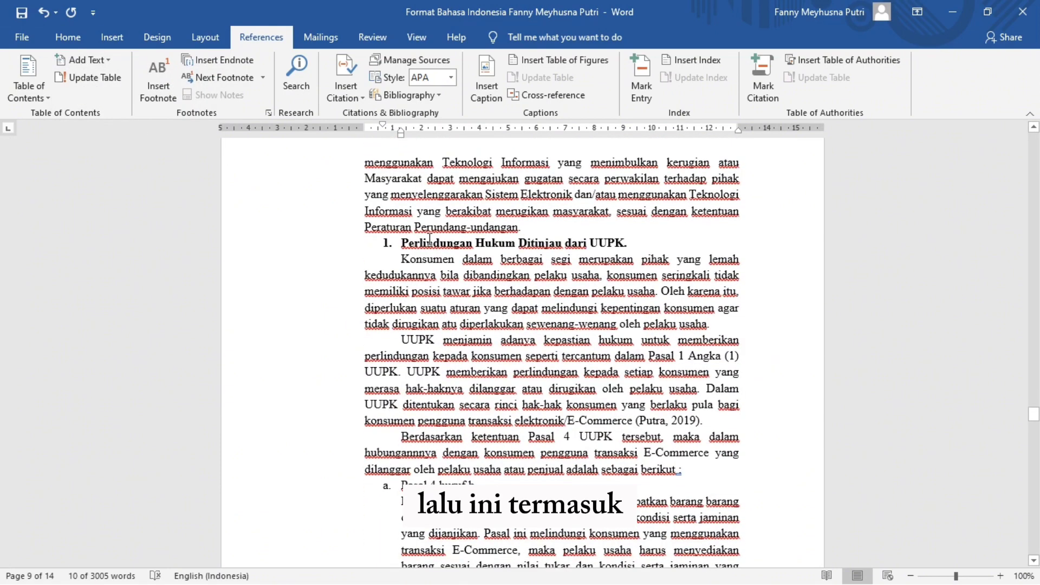
{"action": "left_click_drag", "start_coordinate": [406, 244], "coordinate": [594, 243]}
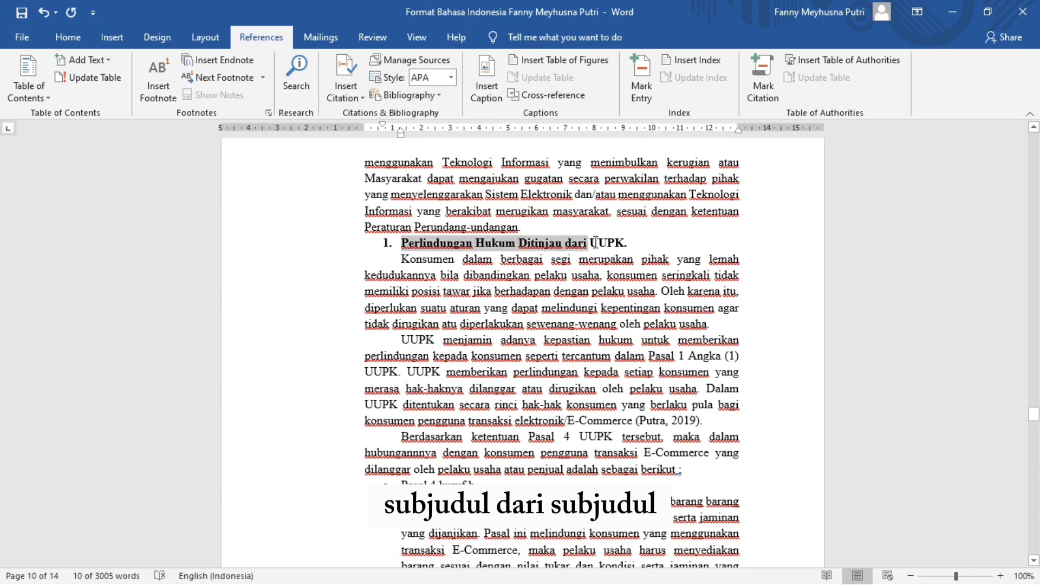
{"action": "left_click", "coordinate": [97, 61]}
{"action": "left_click", "coordinate": [103, 135]}
Step: Mark the two-line sub-subheading "Perlindungan Hukum Ditinjau dari Undang- Undang Informasi dan Transaksi Elektronik" as a Level 3 table of contents entry
{"action": "scroll", "coordinate": [589, 416], "scroll_direction": "down", "scroll_amount": 15}
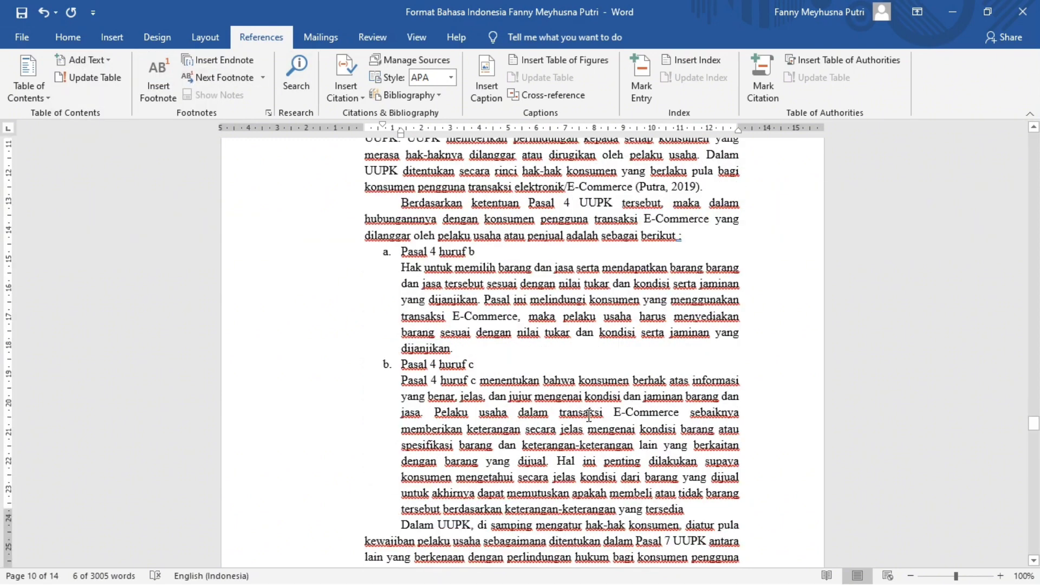
{"action": "scroll", "coordinate": [589, 416], "scroll_direction": "down", "scroll_amount": 8}
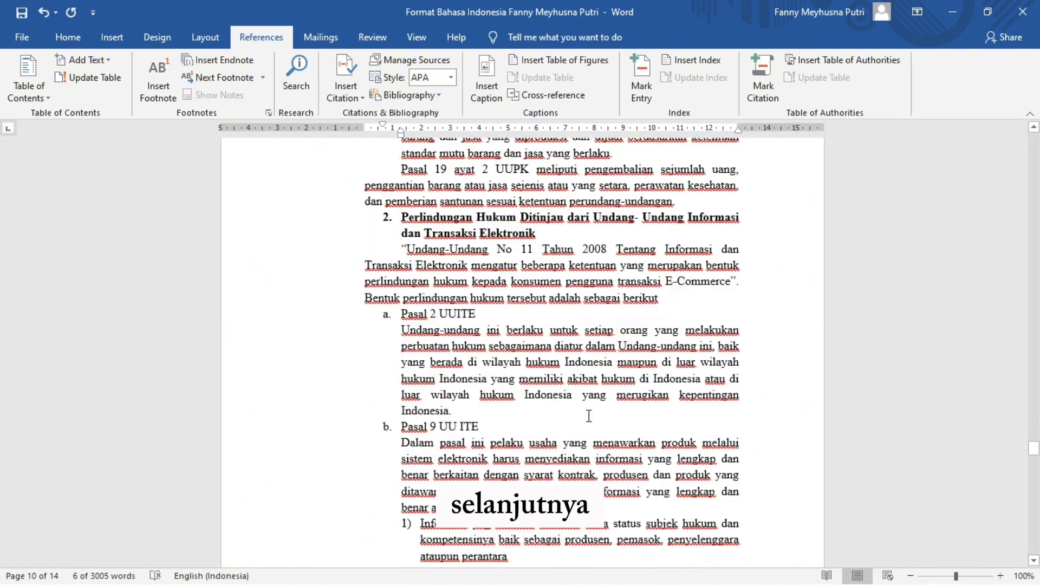
{"action": "triple_click", "coordinate": [439, 251]}
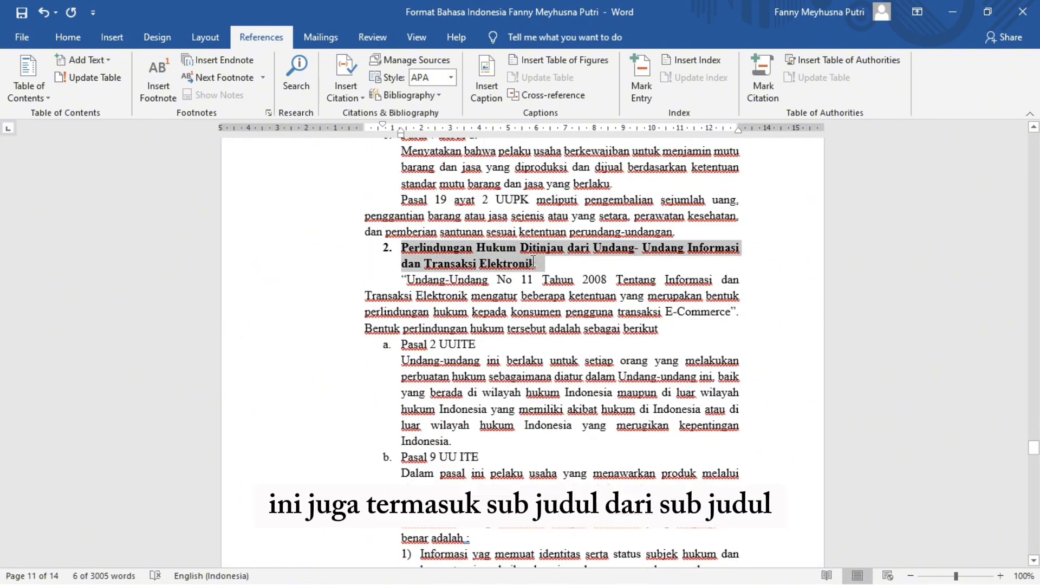
{"action": "left_click", "coordinate": [105, 61]}
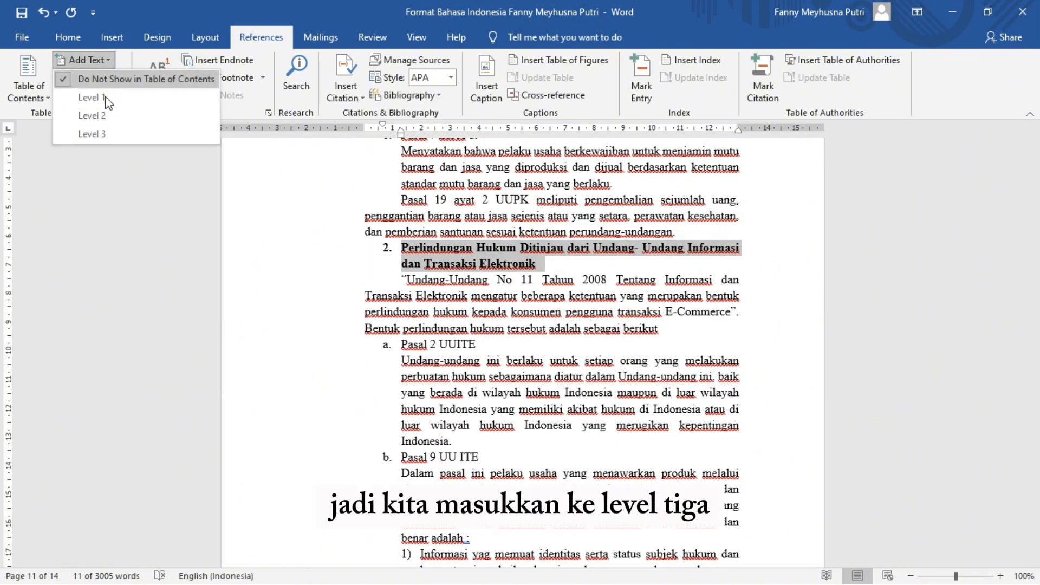
{"action": "left_click", "coordinate": [105, 134]}
Step: Mark the "BAB III KESIMPULAN" heading as Level 1 for the table of contents and center it
{"action": "scroll", "coordinate": [546, 391], "scroll_direction": "down", "scroll_amount": 12}
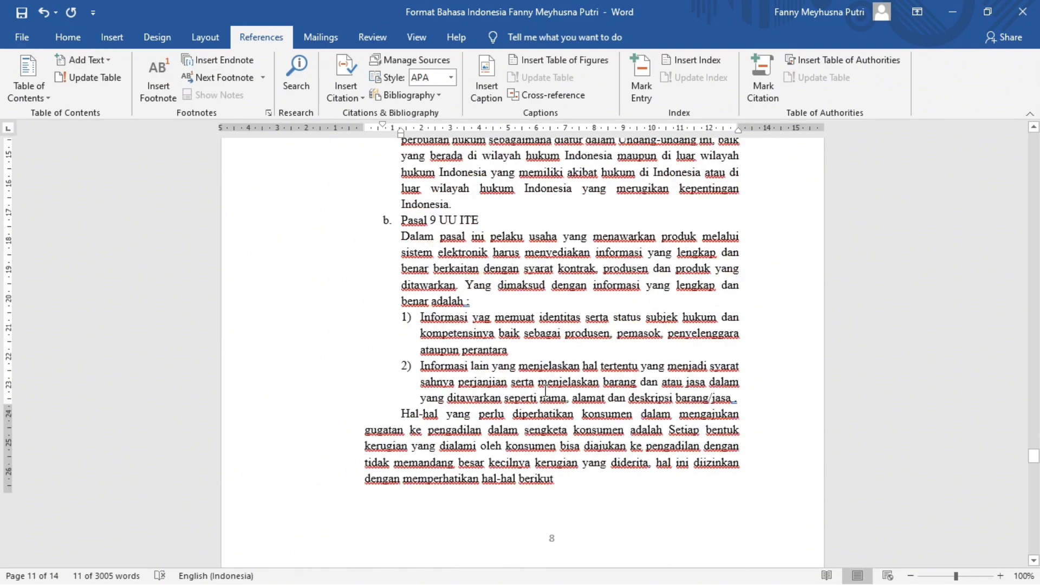
{"action": "scroll", "coordinate": [545, 390], "scroll_direction": "down", "scroll_amount": 17}
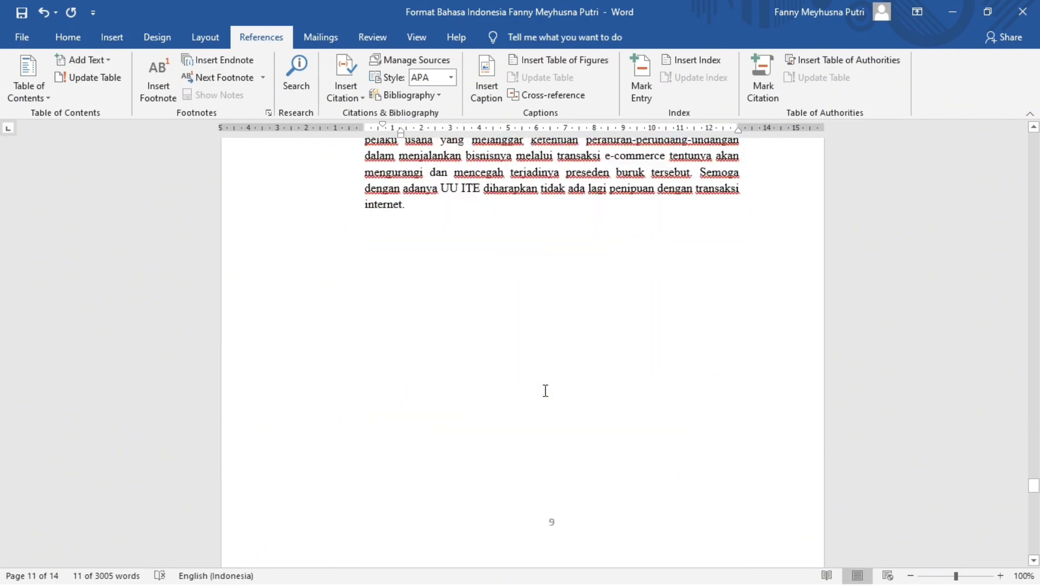
{"action": "scroll", "coordinate": [545, 387], "scroll_direction": "down", "scroll_amount": 1}
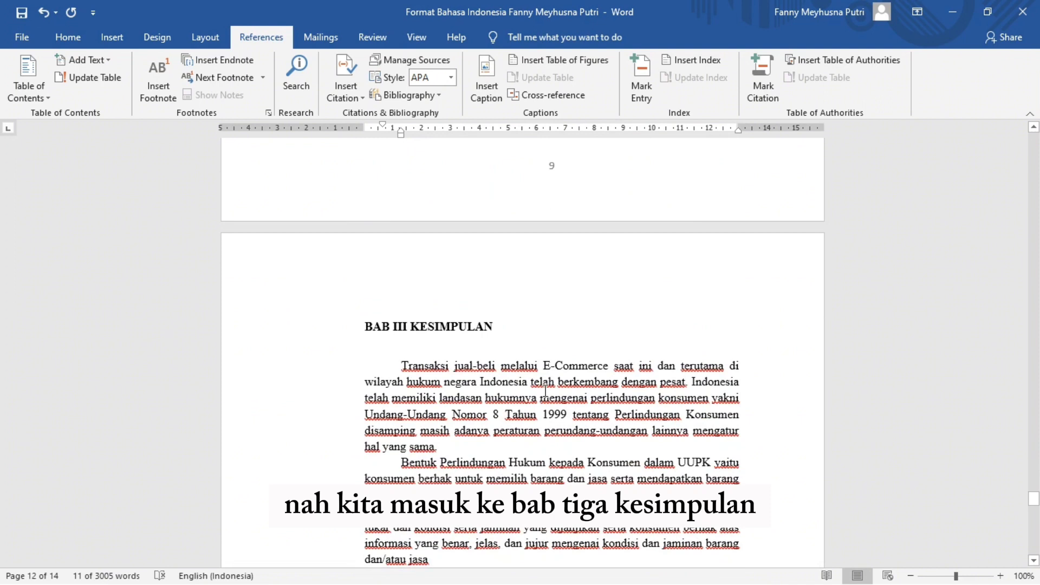
{"action": "left_click_drag", "start_coordinate": [368, 329], "coordinate": [485, 325]}
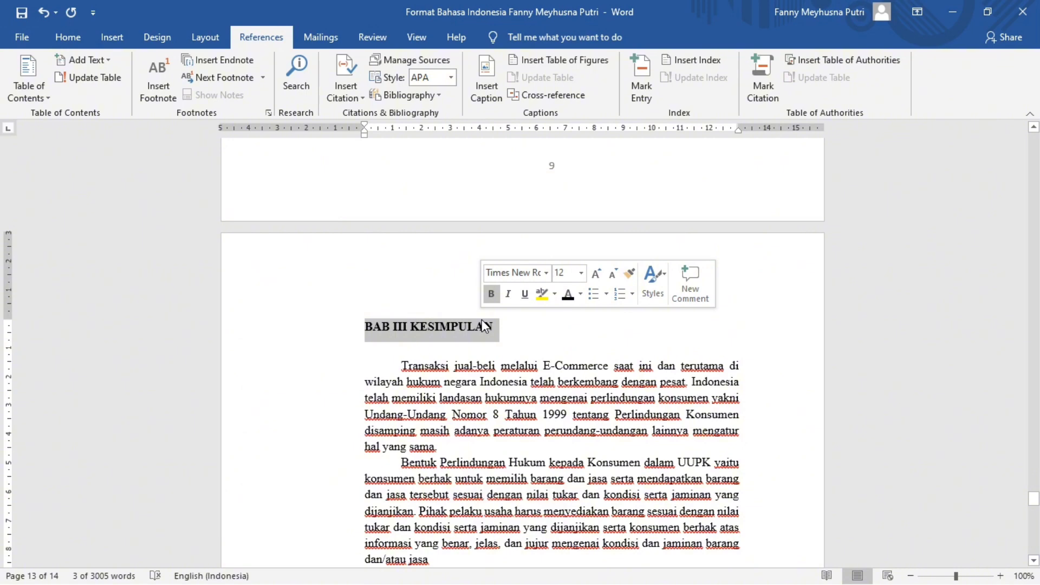
{"action": "left_click", "coordinate": [103, 61]}
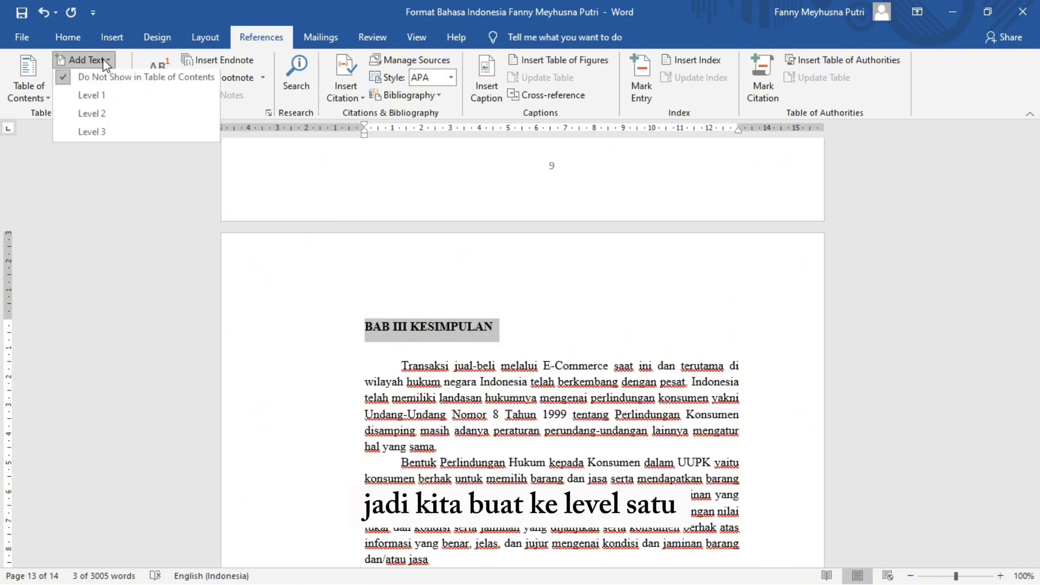
{"action": "left_click", "coordinate": [108, 97]}
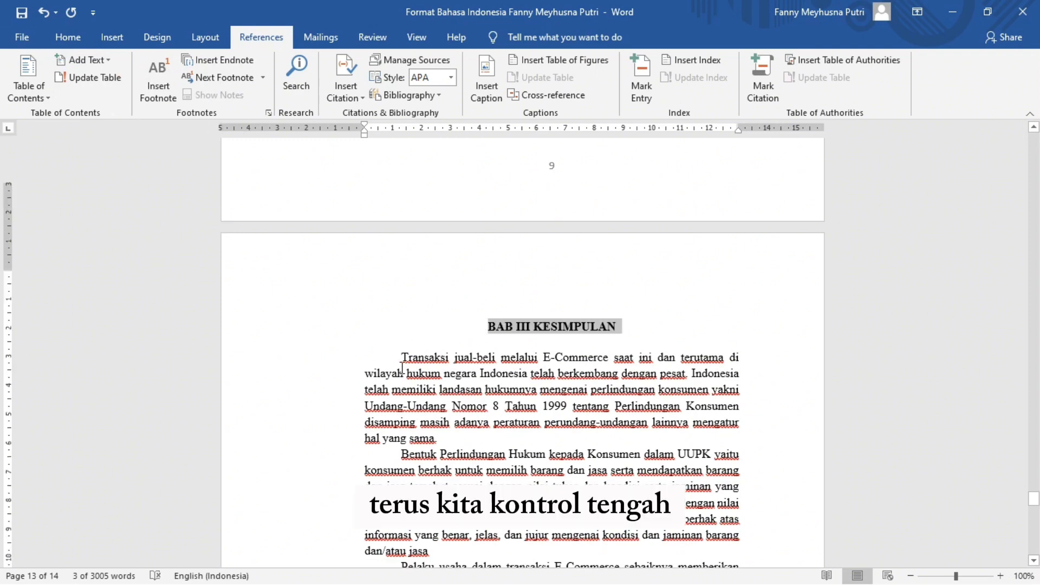
Step: Mark the "DAFTAR PUSTAKA" heading above the bibliography as Level 1 for the table of contents and center it
{"action": "scroll", "coordinate": [402, 369], "scroll_direction": "down", "scroll_amount": 6}
{"action": "scroll", "coordinate": [402, 365], "scroll_direction": "down", "scroll_amount": 13}
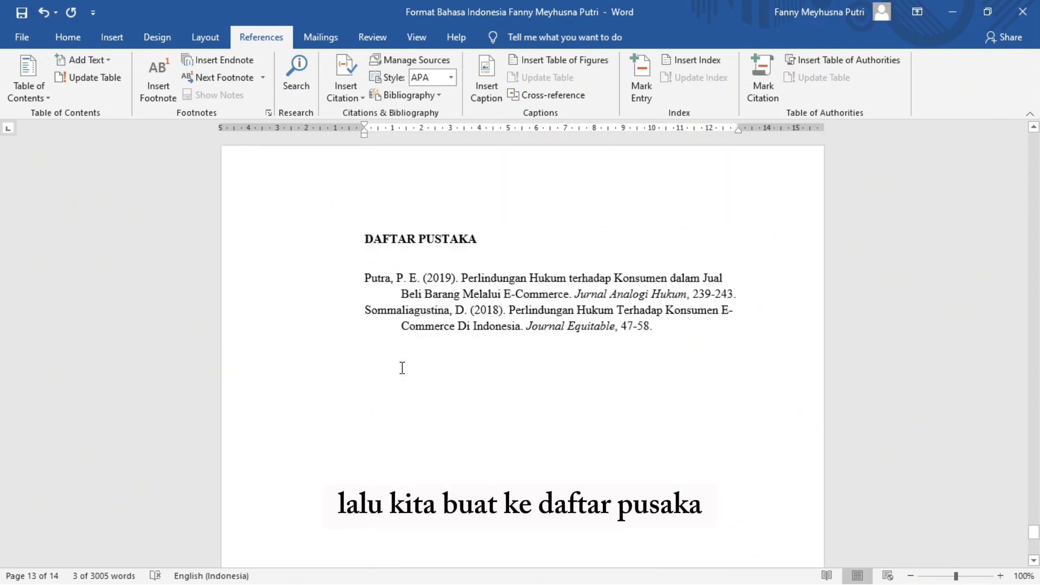
{"action": "left_click", "coordinate": [394, 243]}
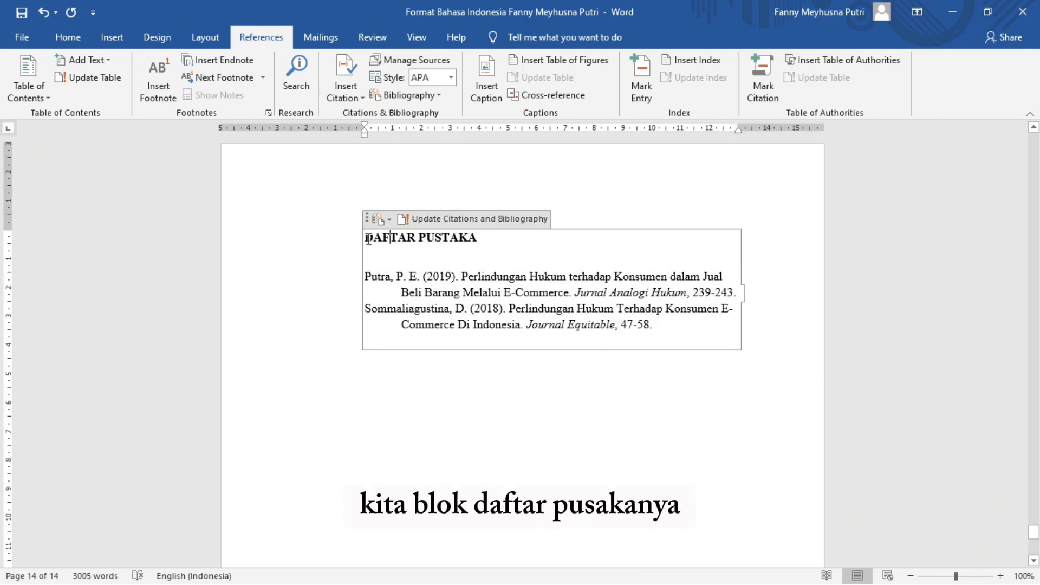
{"action": "left_click_drag", "start_coordinate": [367, 238], "coordinate": [476, 234]}
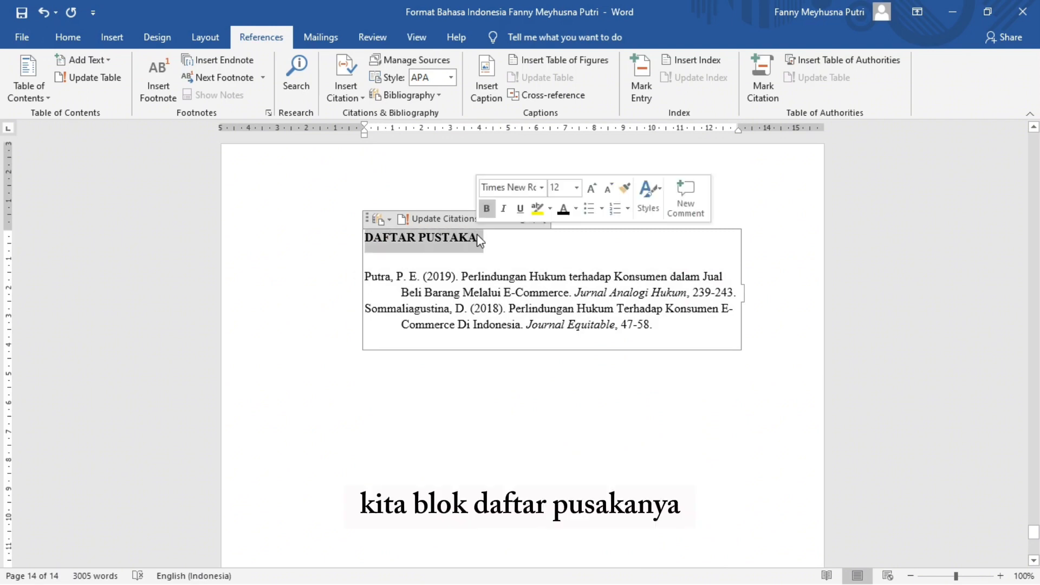
{"action": "left_click", "coordinate": [103, 60]}
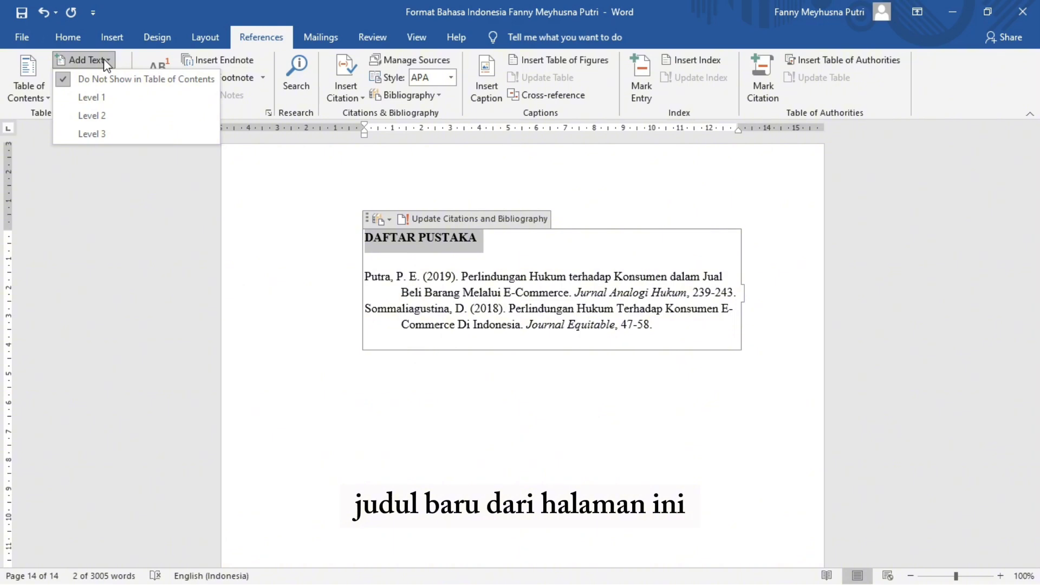
{"action": "left_click", "coordinate": [90, 97]}
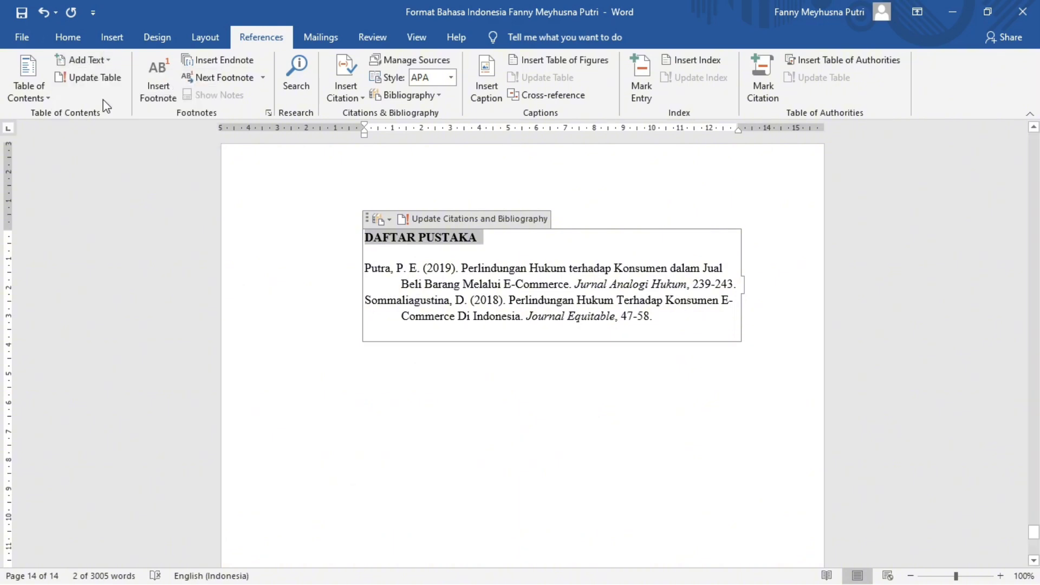
{"action": "key", "text": "ctrl+e"}
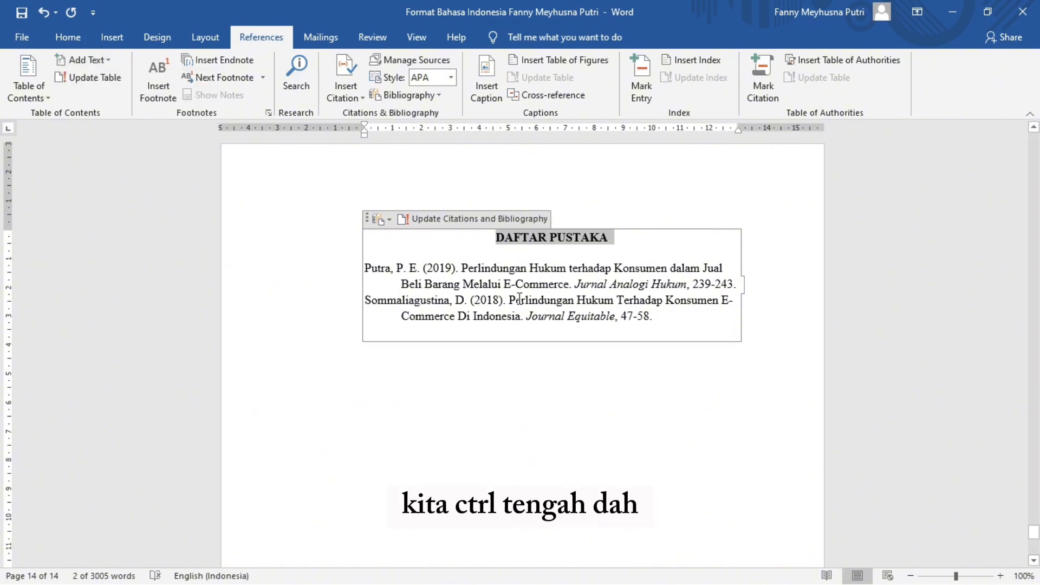
Step: Insert a table of contents in the Automatic Table 1 style on the blank page 3
{"action": "scroll", "coordinate": [519, 299], "scroll_direction": "up", "scroll_amount": 20}
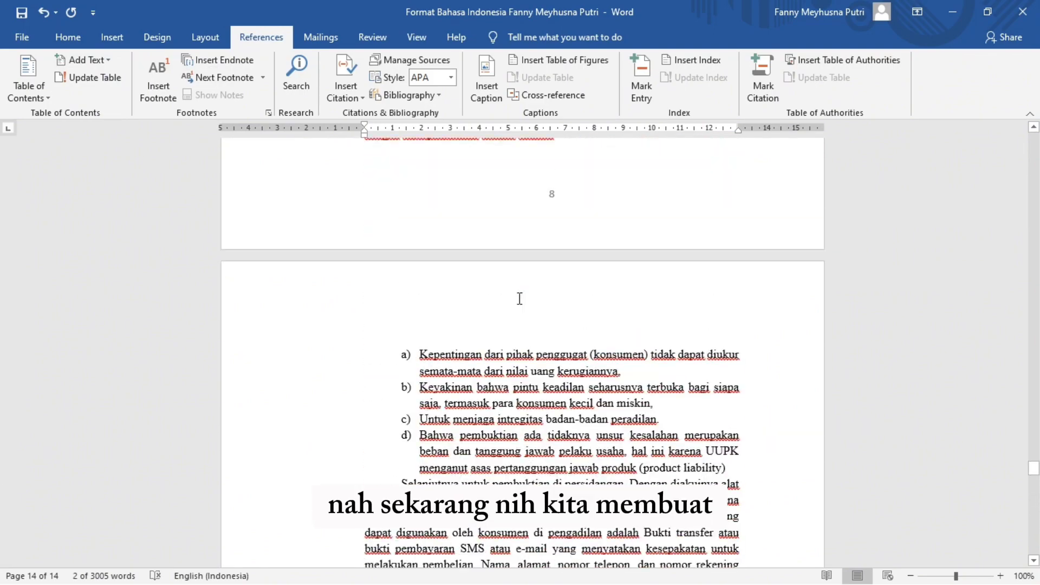
{"action": "scroll", "coordinate": [519, 299], "scroll_direction": "up", "scroll_amount": 15}
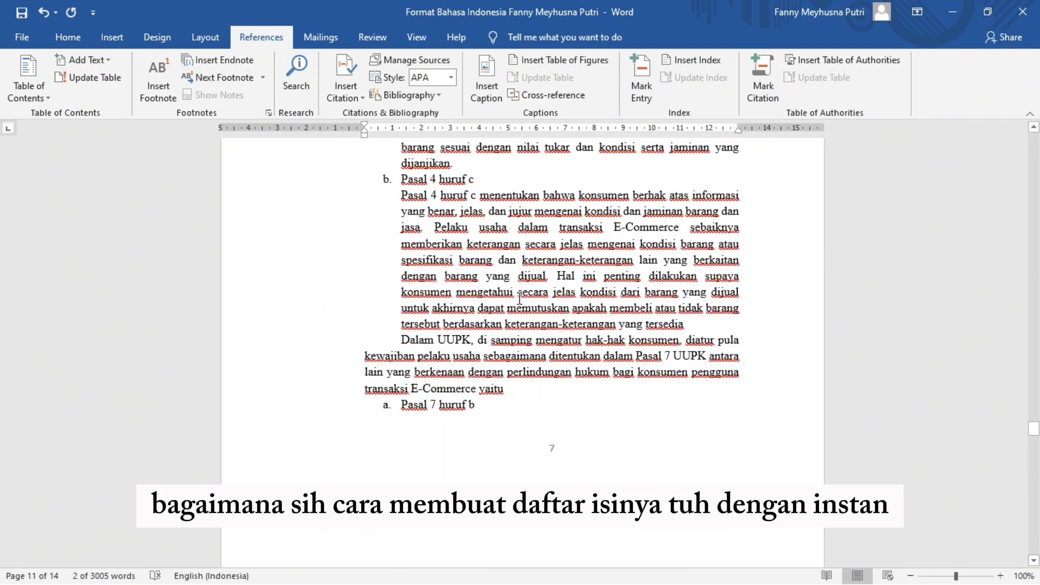
{"action": "scroll", "coordinate": [519, 298], "scroll_direction": "up", "scroll_amount": 15}
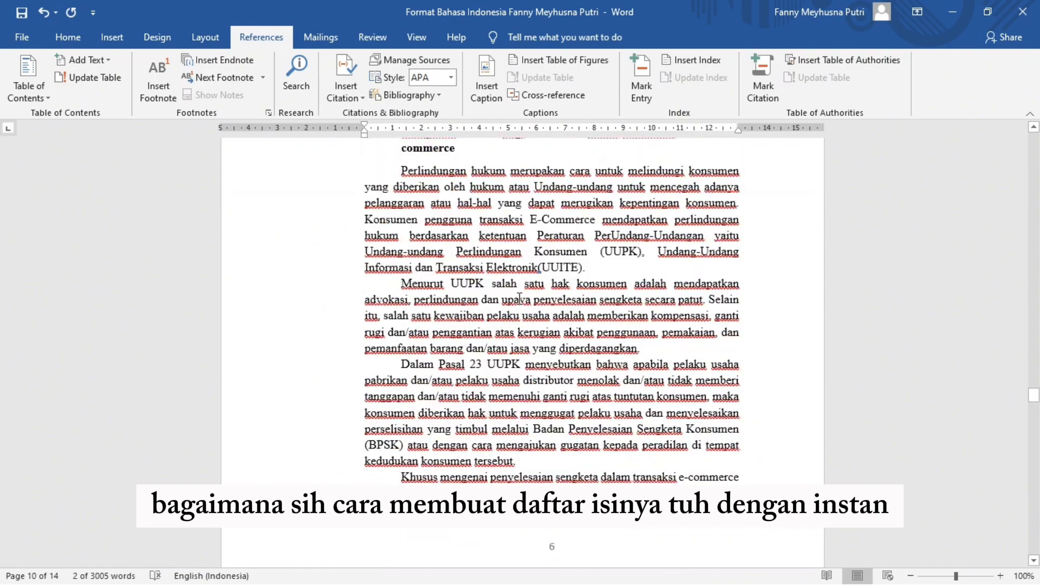
{"action": "scroll", "coordinate": [520, 299], "scroll_direction": "up", "scroll_amount": 20}
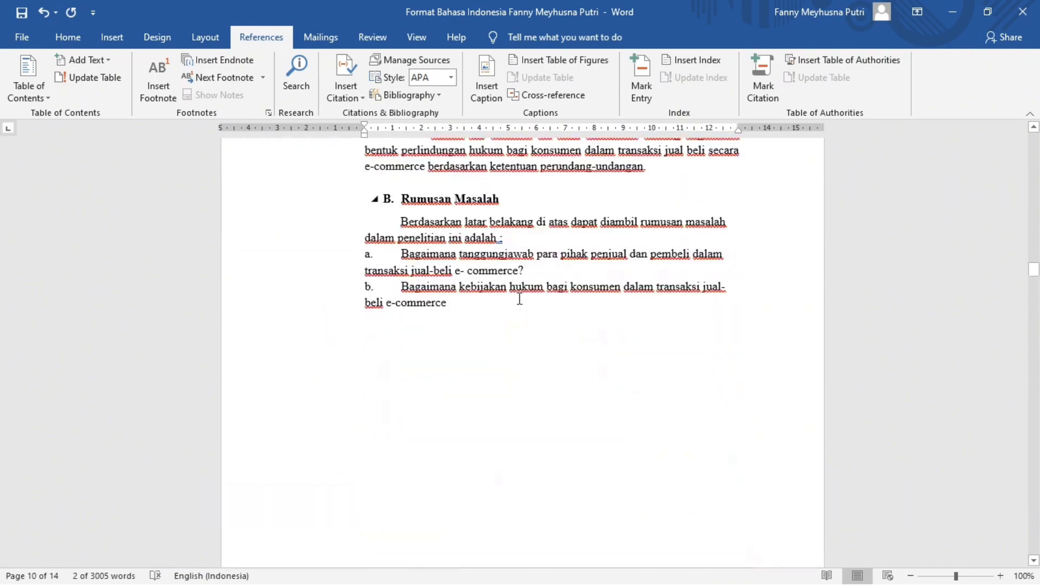
{"action": "scroll", "coordinate": [520, 299], "scroll_direction": "up", "scroll_amount": 10}
{"action": "scroll", "coordinate": [519, 304], "scroll_direction": "up", "scroll_amount": 20}
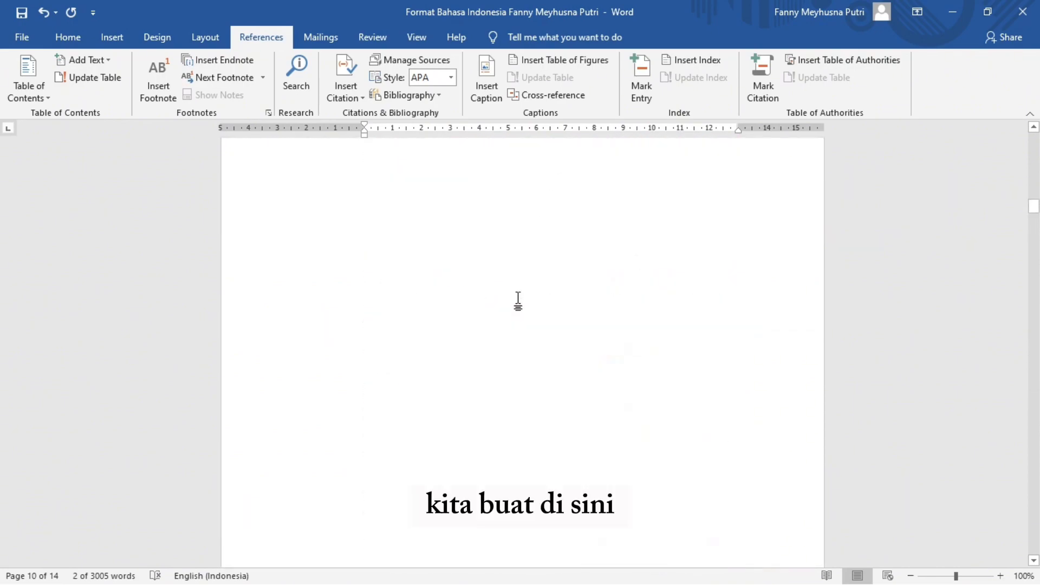
{"action": "left_click", "coordinate": [495, 305]}
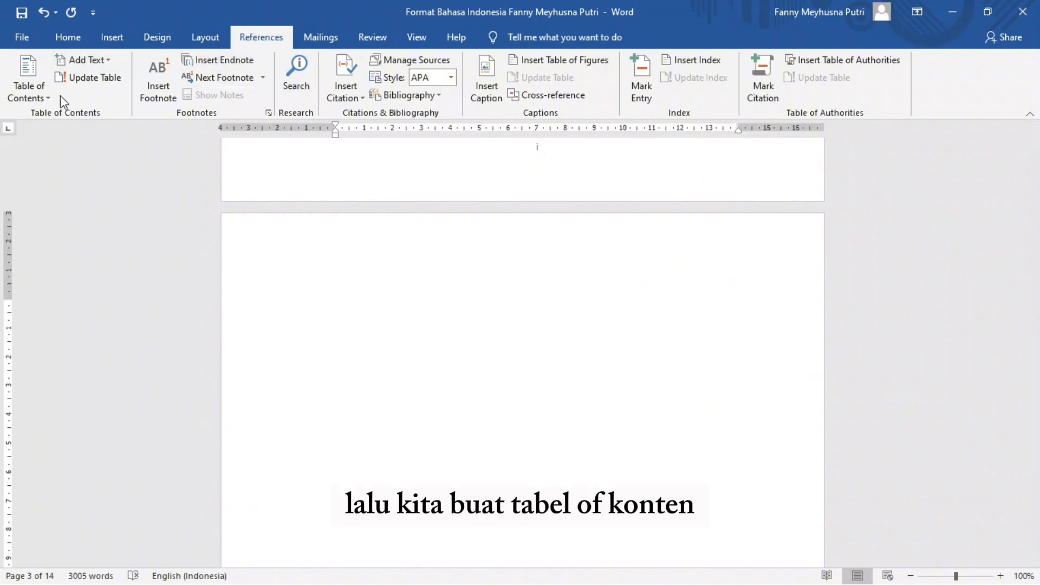
{"action": "left_click", "coordinate": [30, 94]}
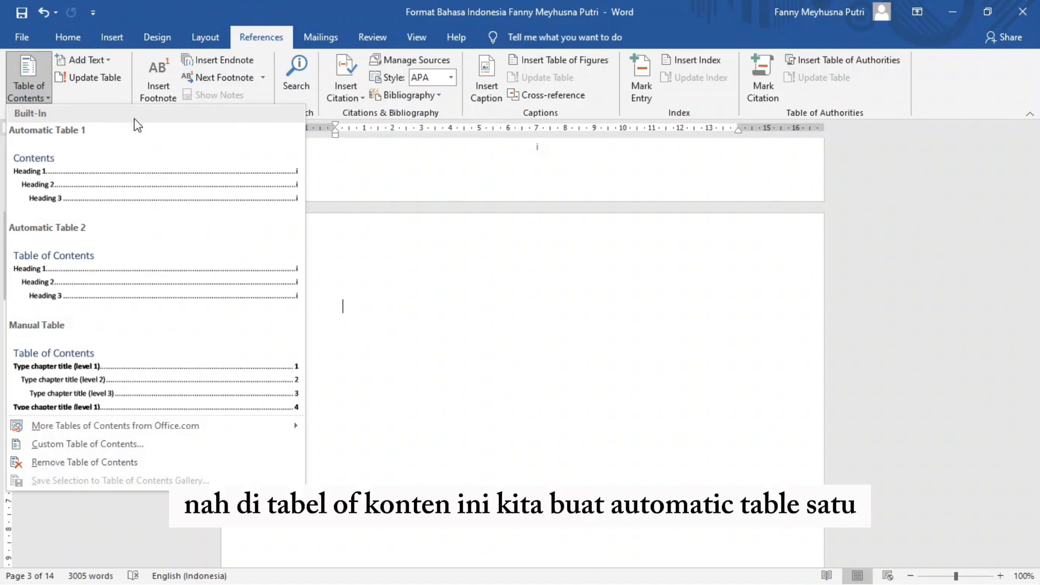
{"action": "left_click", "coordinate": [111, 176]}
{"action": "scroll", "coordinate": [370, 228], "scroll_direction": "up", "scroll_amount": 6}
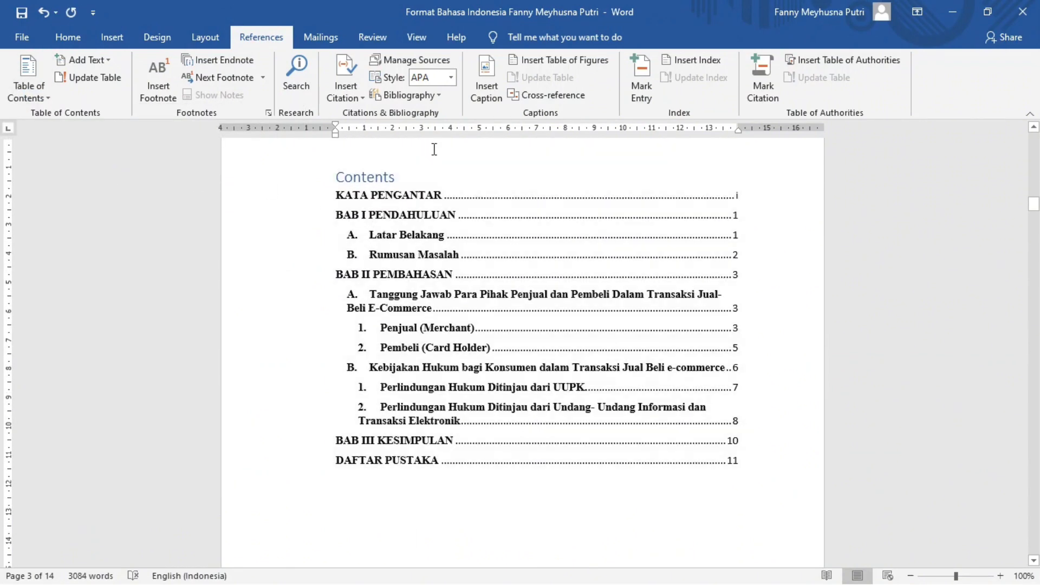
Step: Replace the "Contents" title above the table of contents with "DAFTAR ISI" in capital letters
{"action": "left_click", "coordinate": [400, 183]}
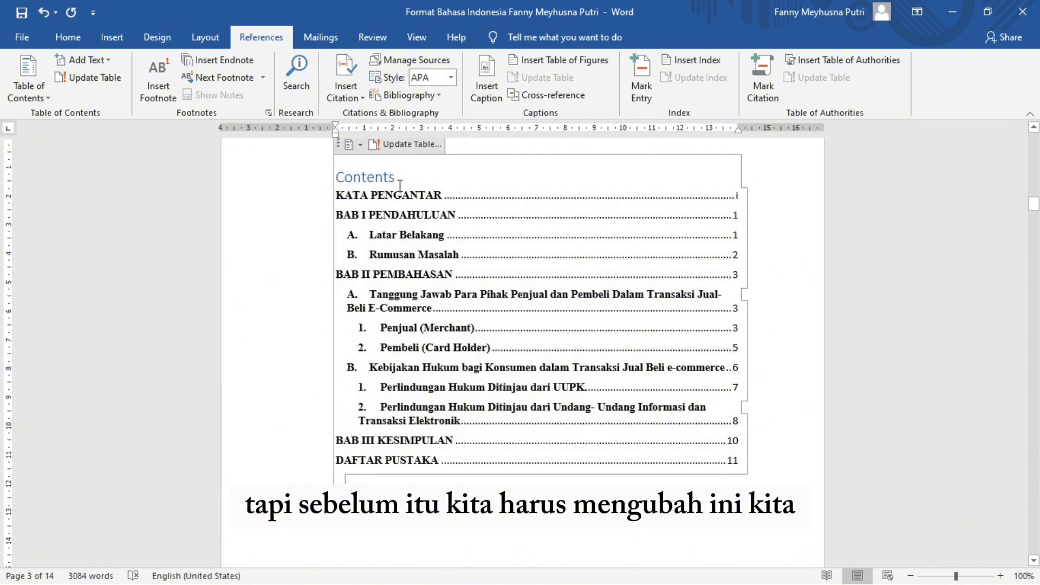
{"action": "double_click", "coordinate": [347, 181]}
{"action": "type", "text": "daf"}
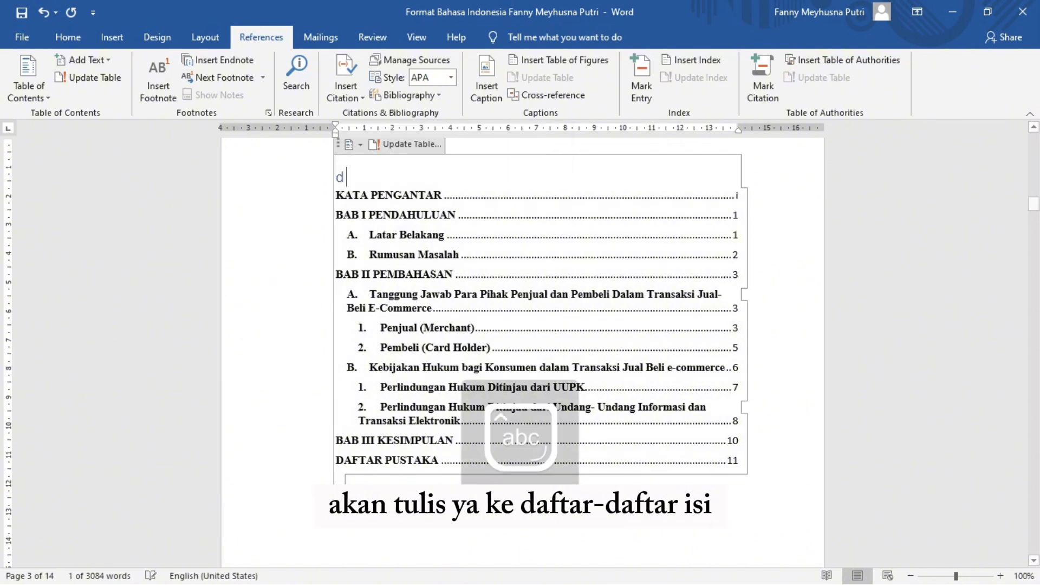
{"action": "key", "text": "BackSpace"}
{"action": "key", "text": "BackSpace"}
{"action": "key", "text": "BackSpace"}
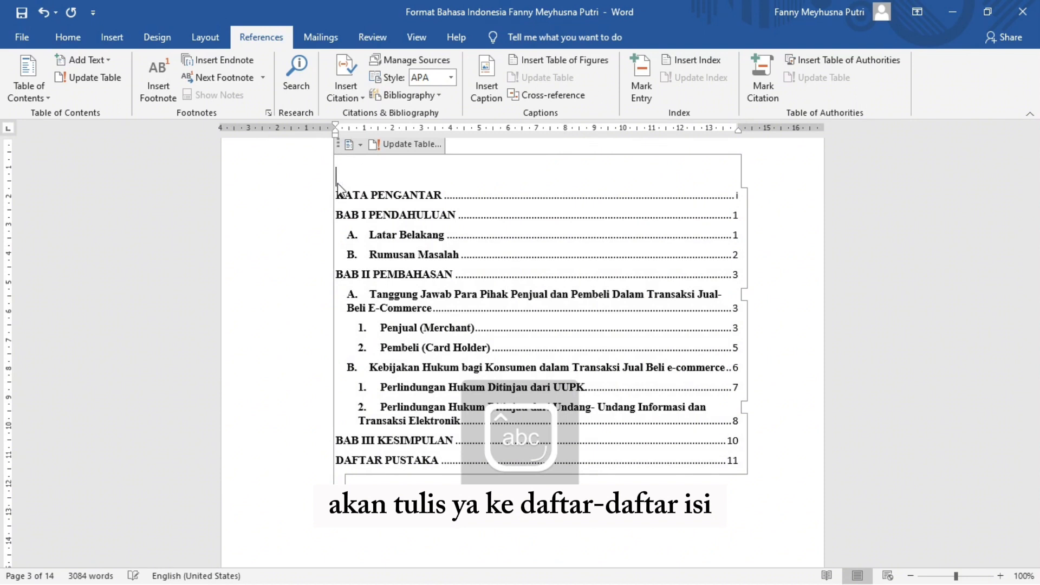
{"action": "key", "text": "Caps_Lock"}
{"action": "type", "text": "DAFTAR"}
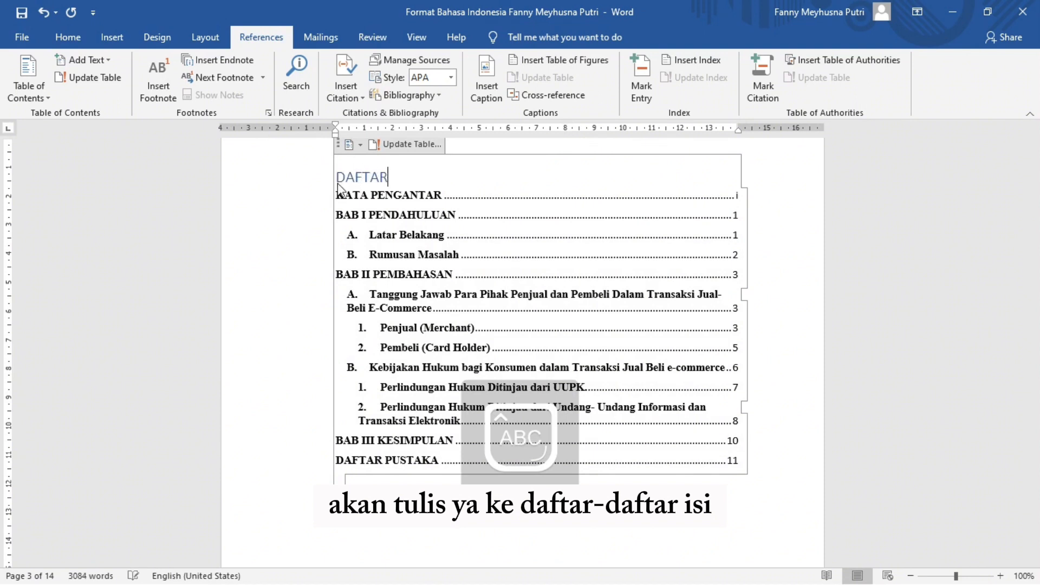
{"action": "type", "text": " ISI"}
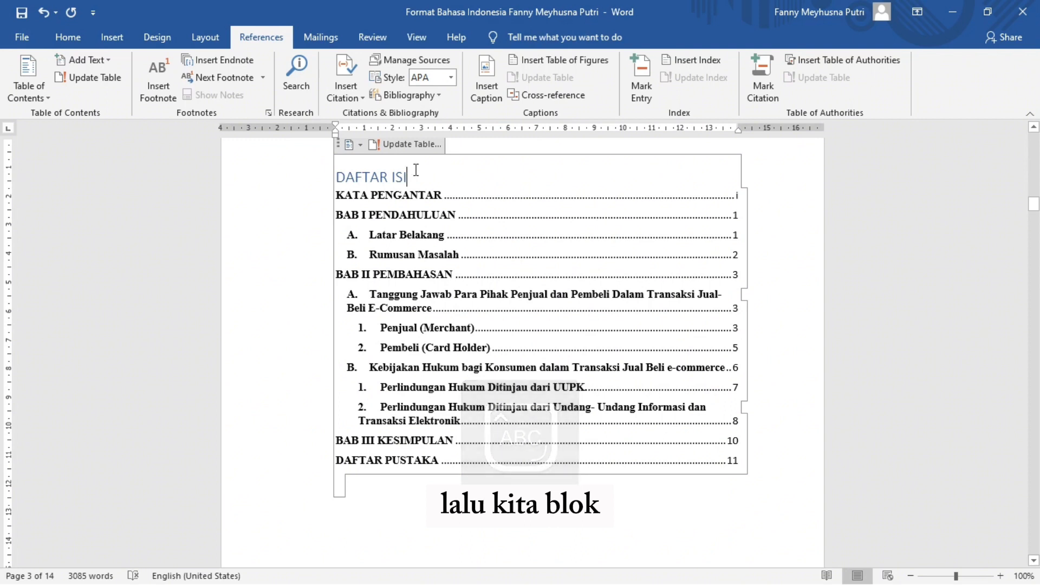
Step: Format the "DAFTAR ISI" title as Times New Roman, size 12, bold and black, and center it
{"action": "left_click_drag", "start_coordinate": [417, 178], "coordinate": [350, 184]}
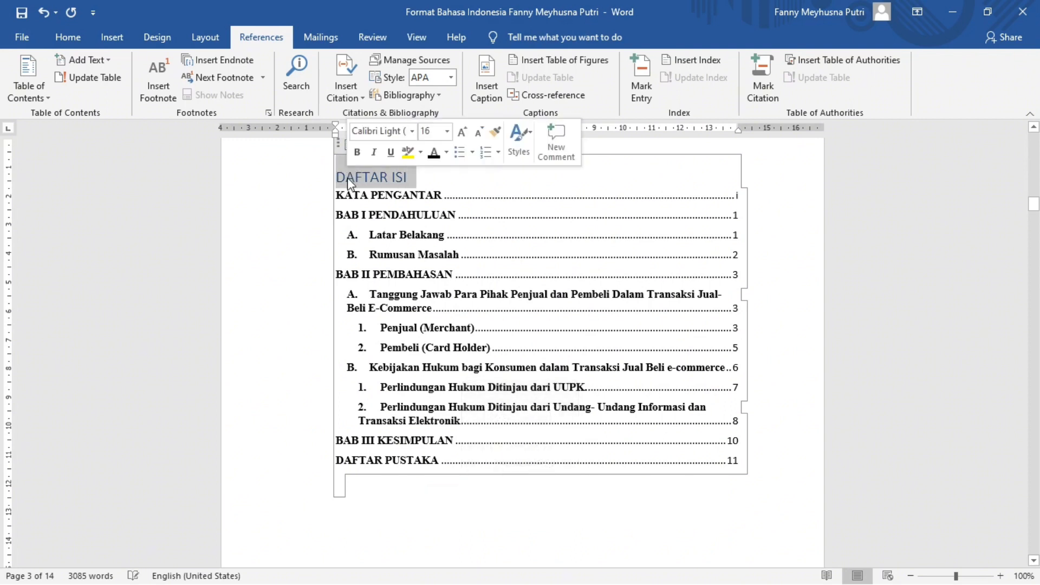
{"action": "left_click", "coordinate": [395, 133]}
{"action": "type", "text": "Times New Roman"}
{"action": "key", "text": "Return"}
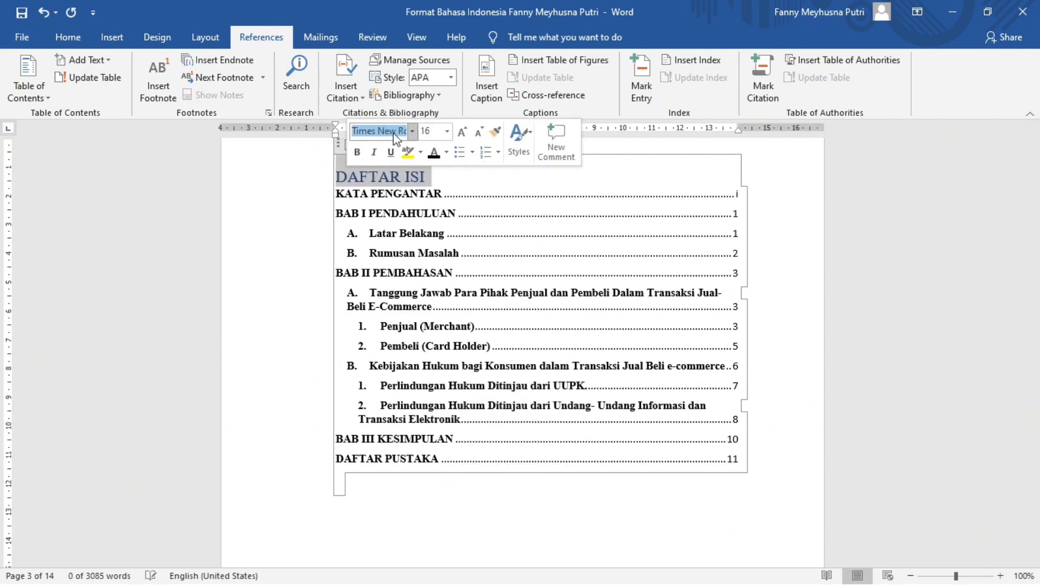
{"action": "left_click", "coordinate": [440, 130]}
{"action": "type", "text": "12"}
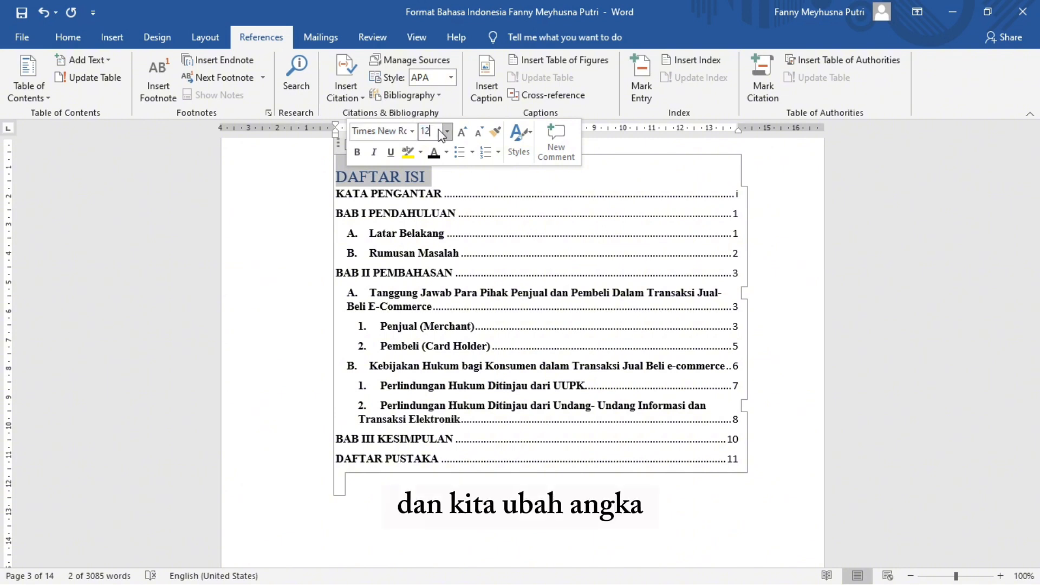
{"action": "key", "text": "Return"}
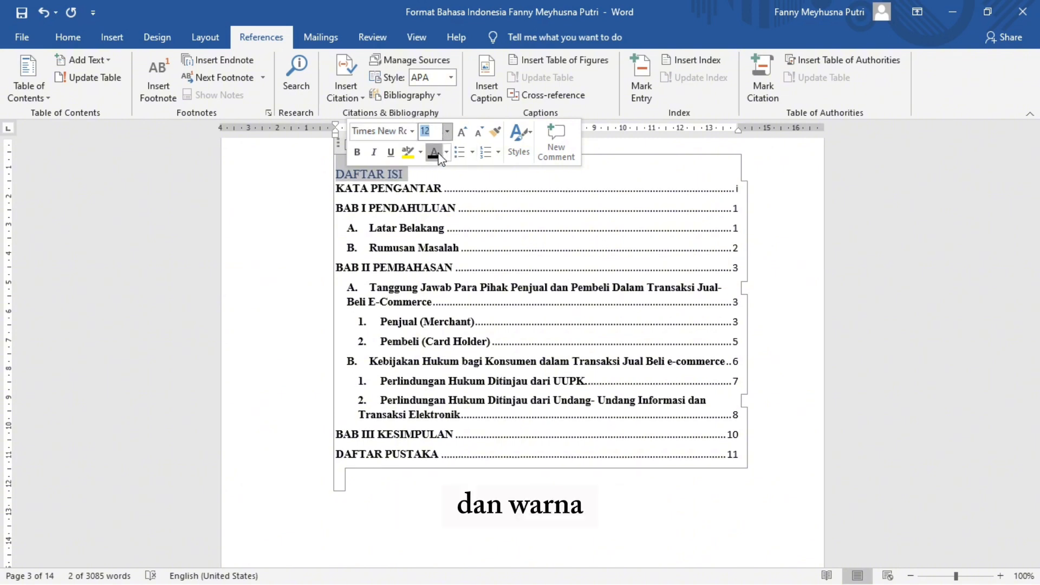
{"action": "left_click", "coordinate": [357, 152]}
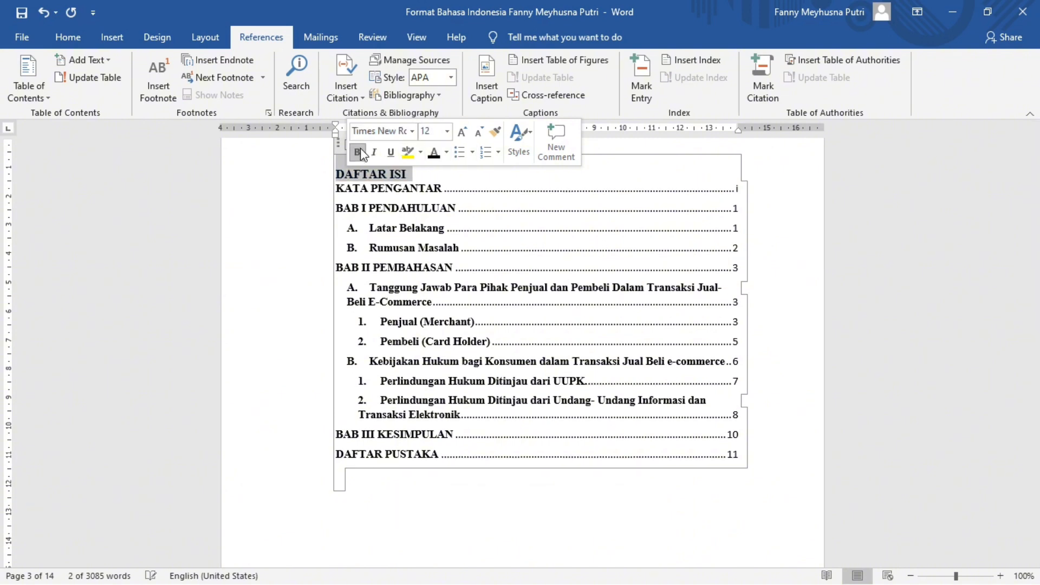
{"action": "key", "text": "ctrl+e"}
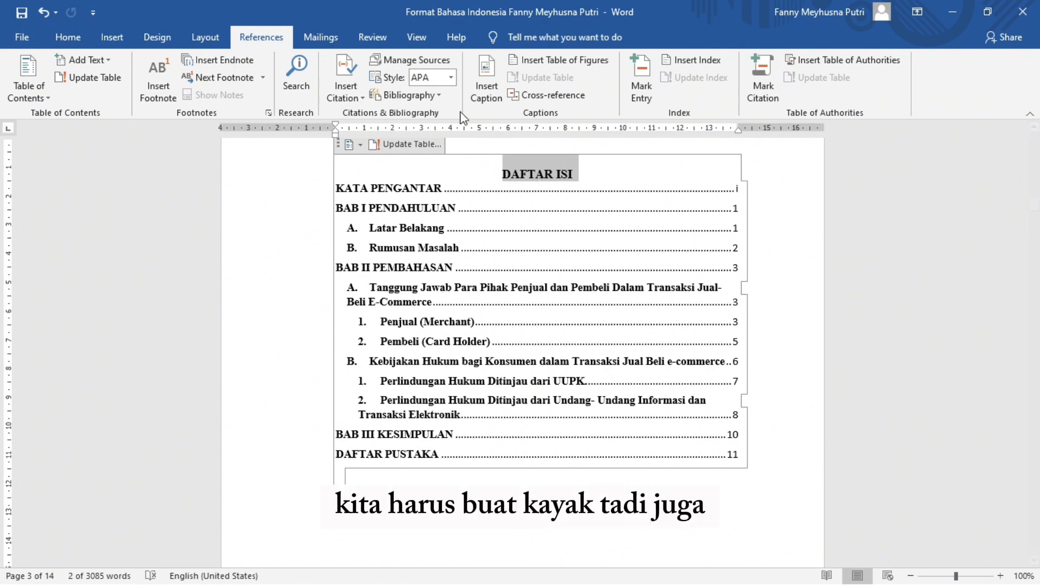
Step: Mark the "DAFTAR ISI" title as a Level 1 entry and update the entire table of contents
{"action": "left_click", "coordinate": [113, 61]}
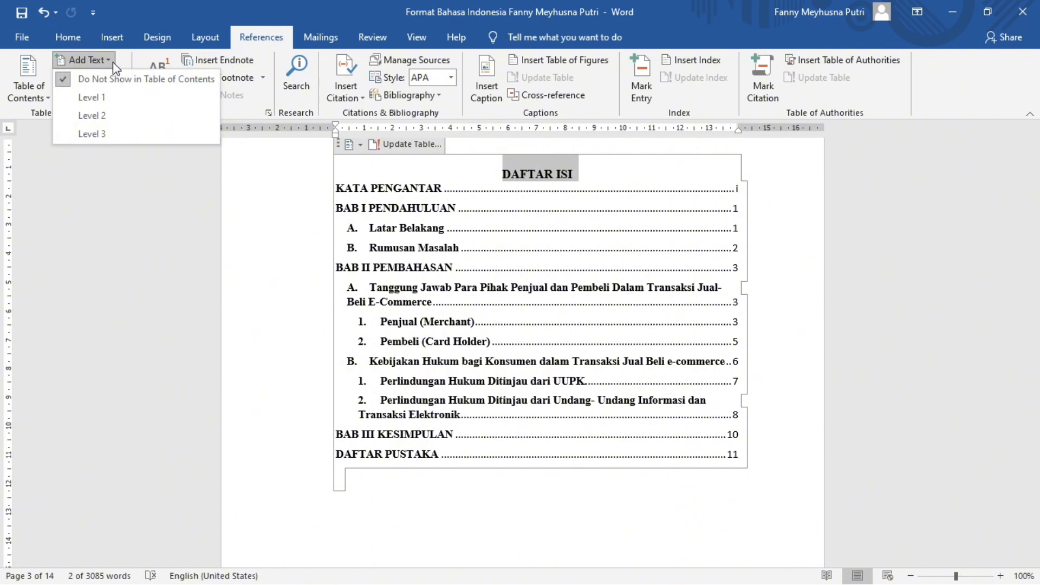
{"action": "left_click", "coordinate": [108, 100]}
{"action": "left_click", "coordinate": [410, 145]}
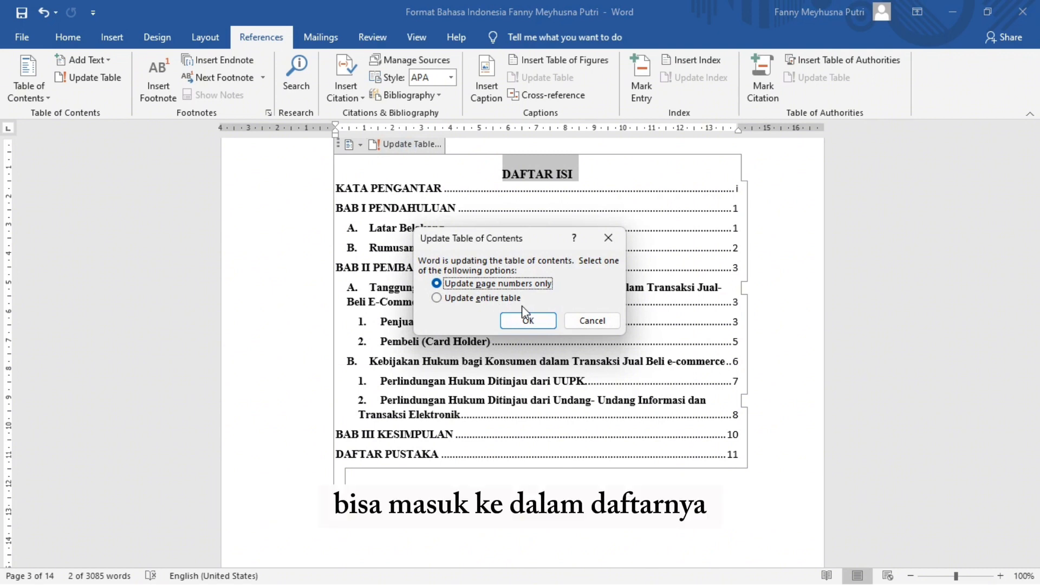
{"action": "left_click", "coordinate": [503, 297]}
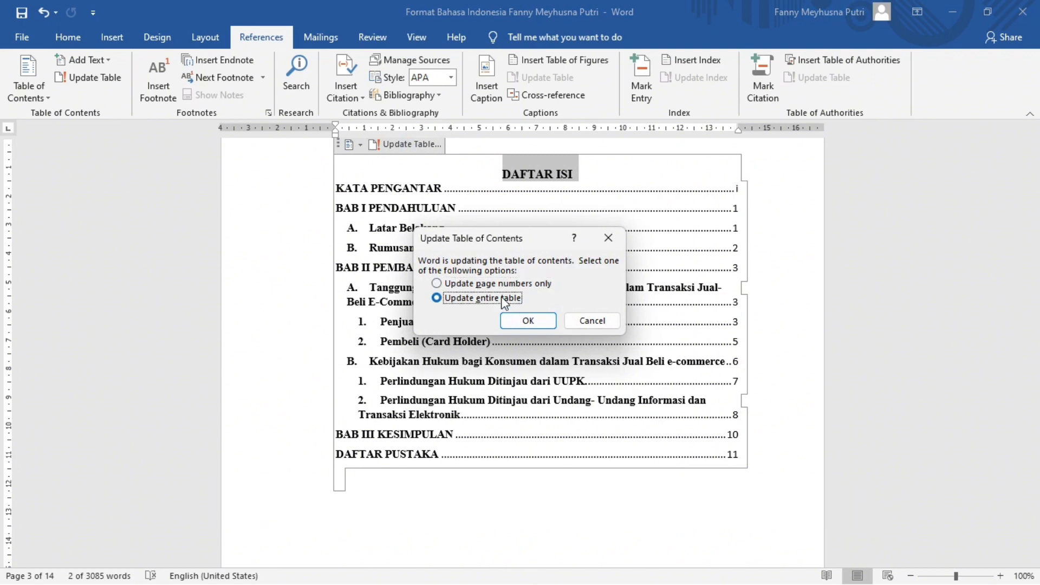
{"action": "left_click", "coordinate": [521, 321]}
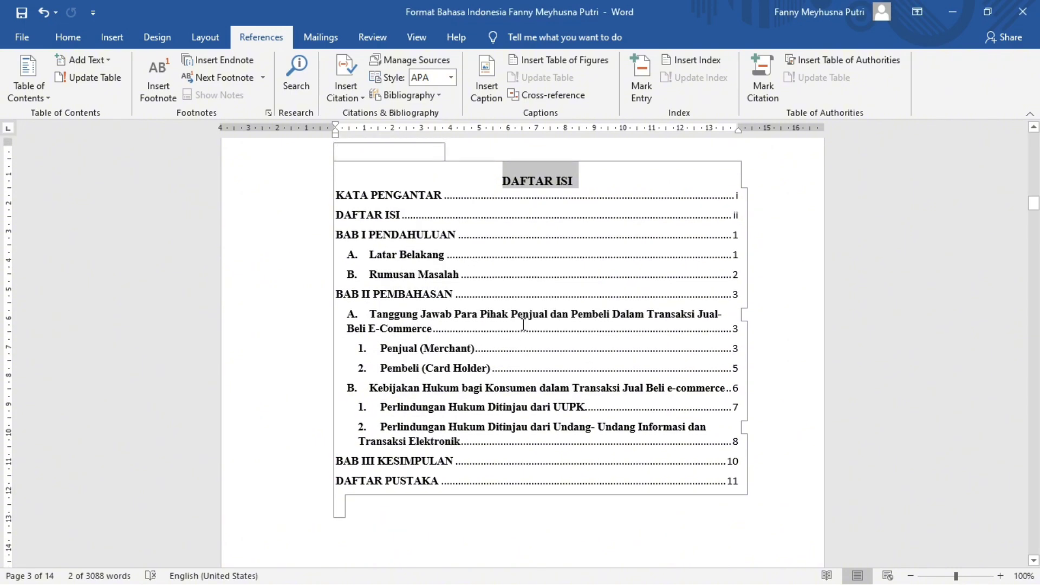
{"action": "left_click", "coordinate": [436, 218]}
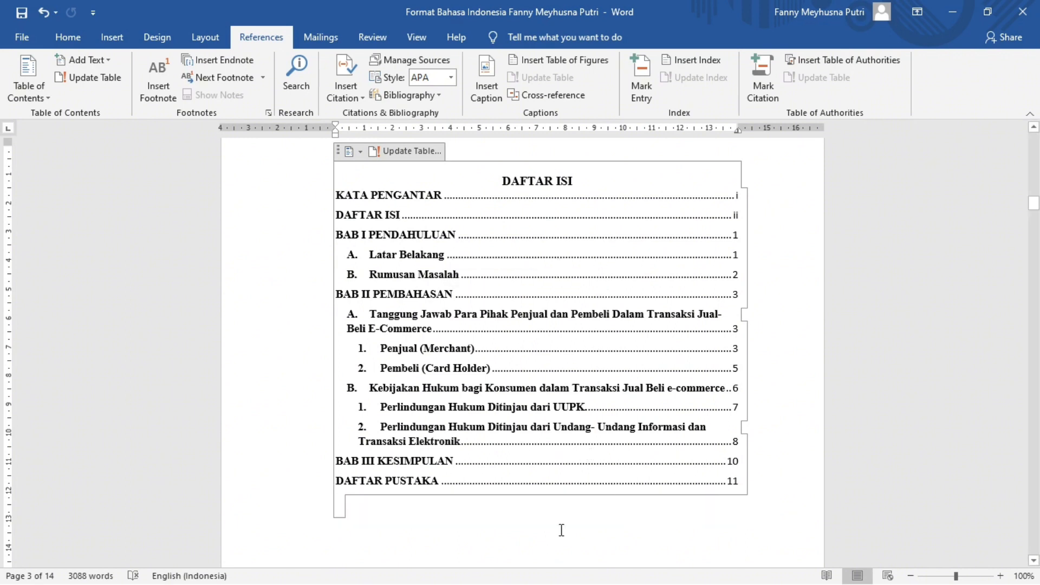
{"action": "mouse_move", "coordinate": [442, 563]}
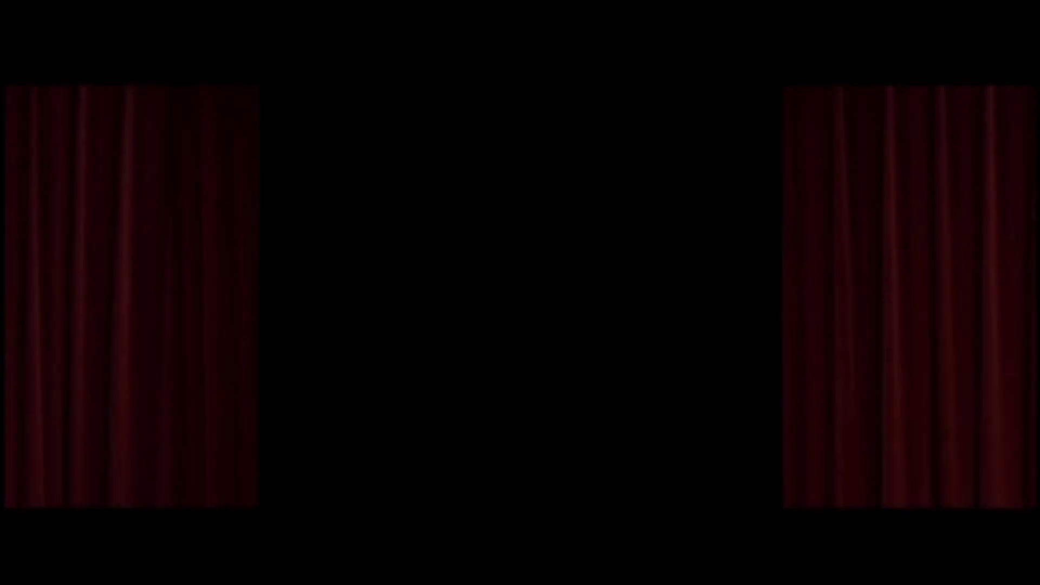